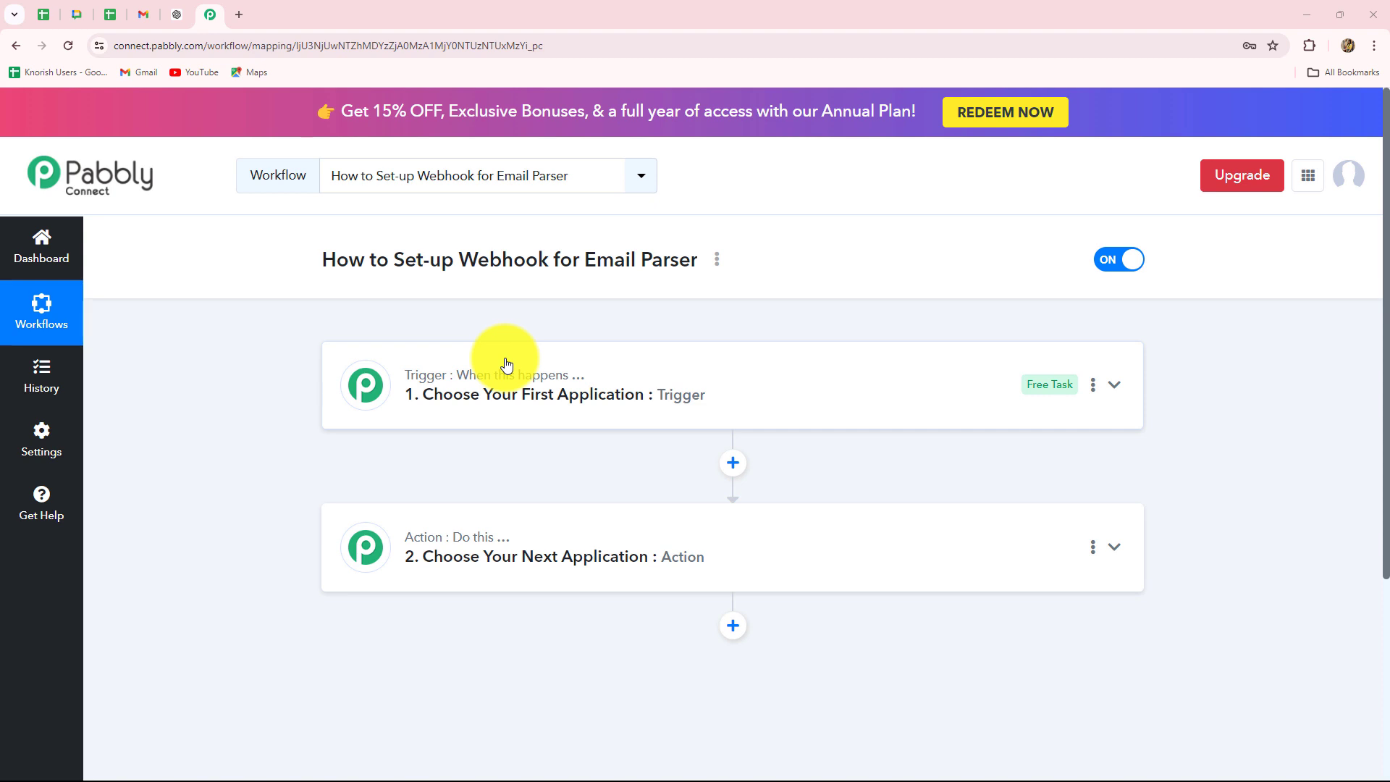
# - Look over the Gmail inbox and the Pabbly workflow editor before setting up the trigger
pyautogui.click(143, 14)
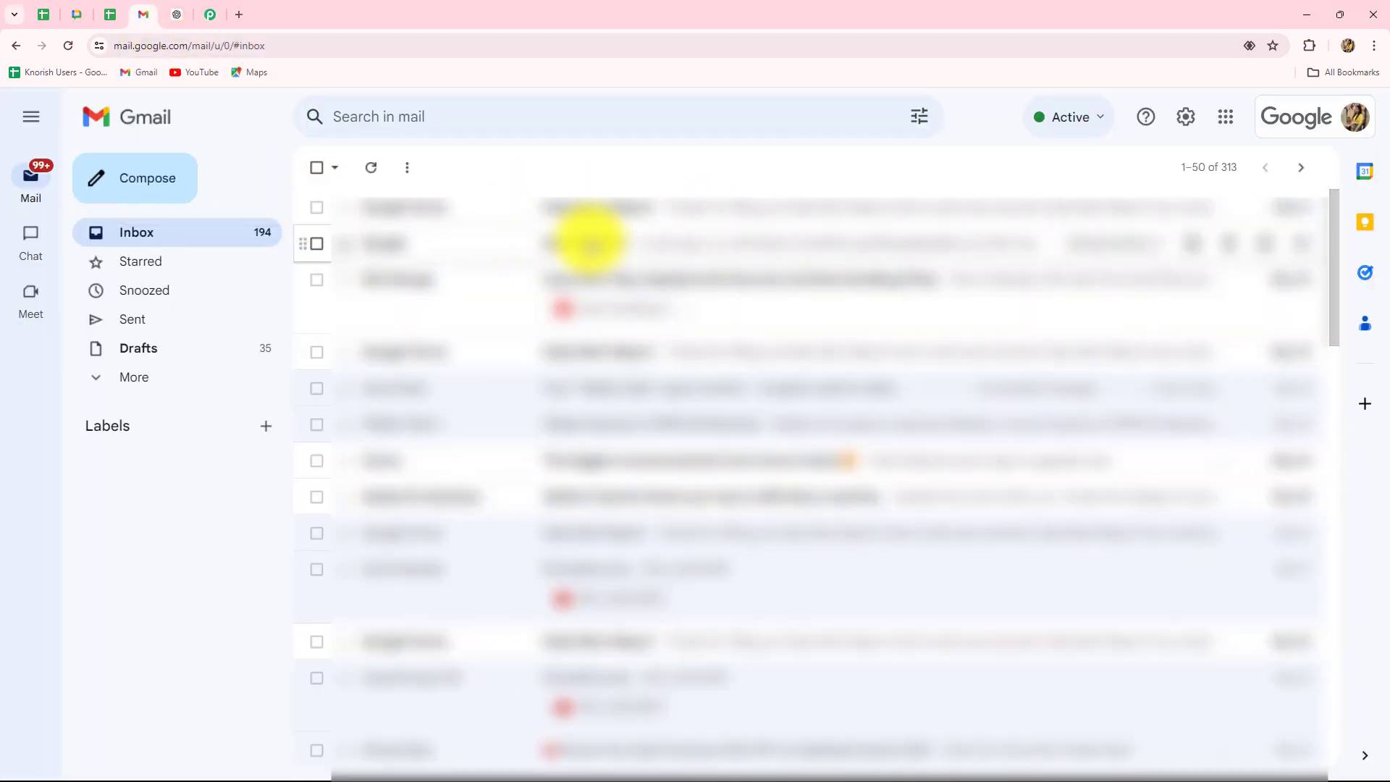
pyautogui.click(207, 16)
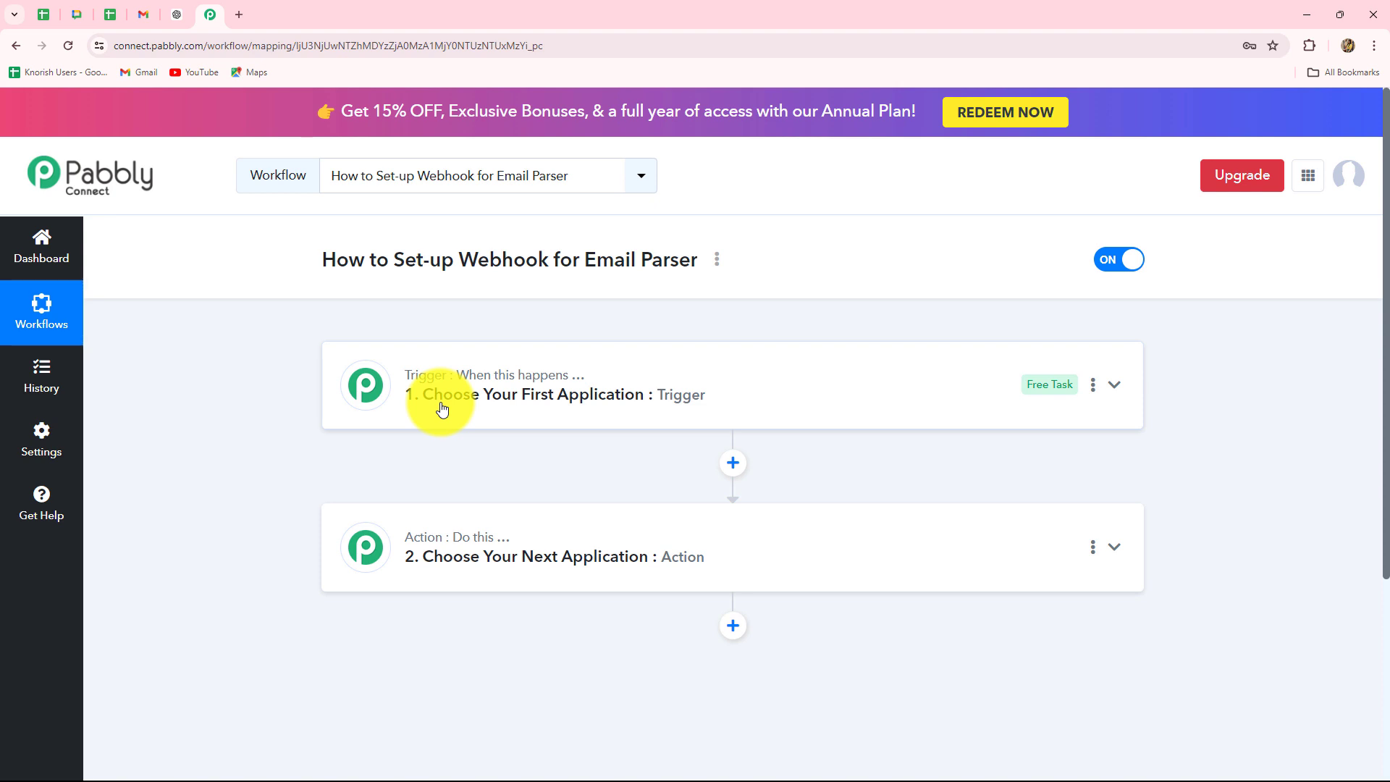
pyautogui.click(148, 15)
pyautogui.click(209, 20)
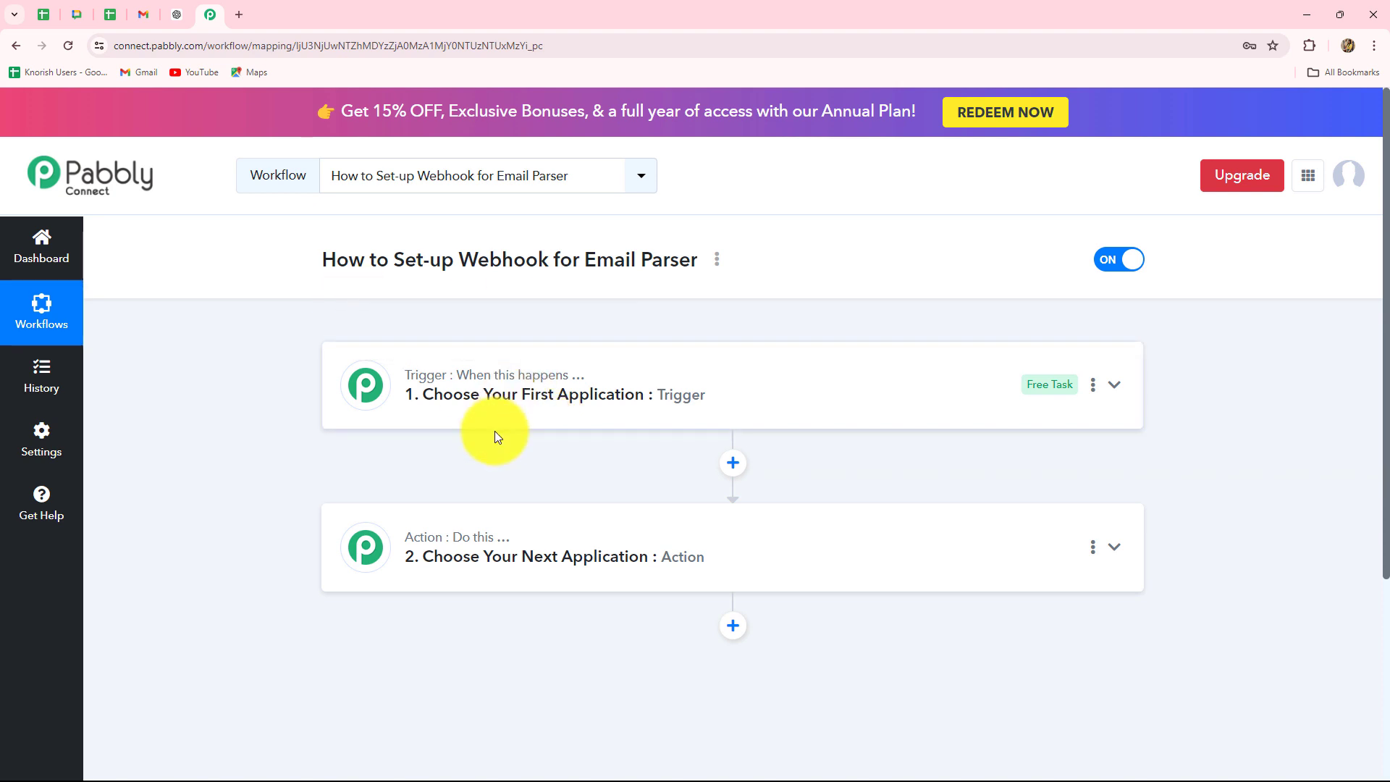
pyautogui.scroll(-2, 494, 431)
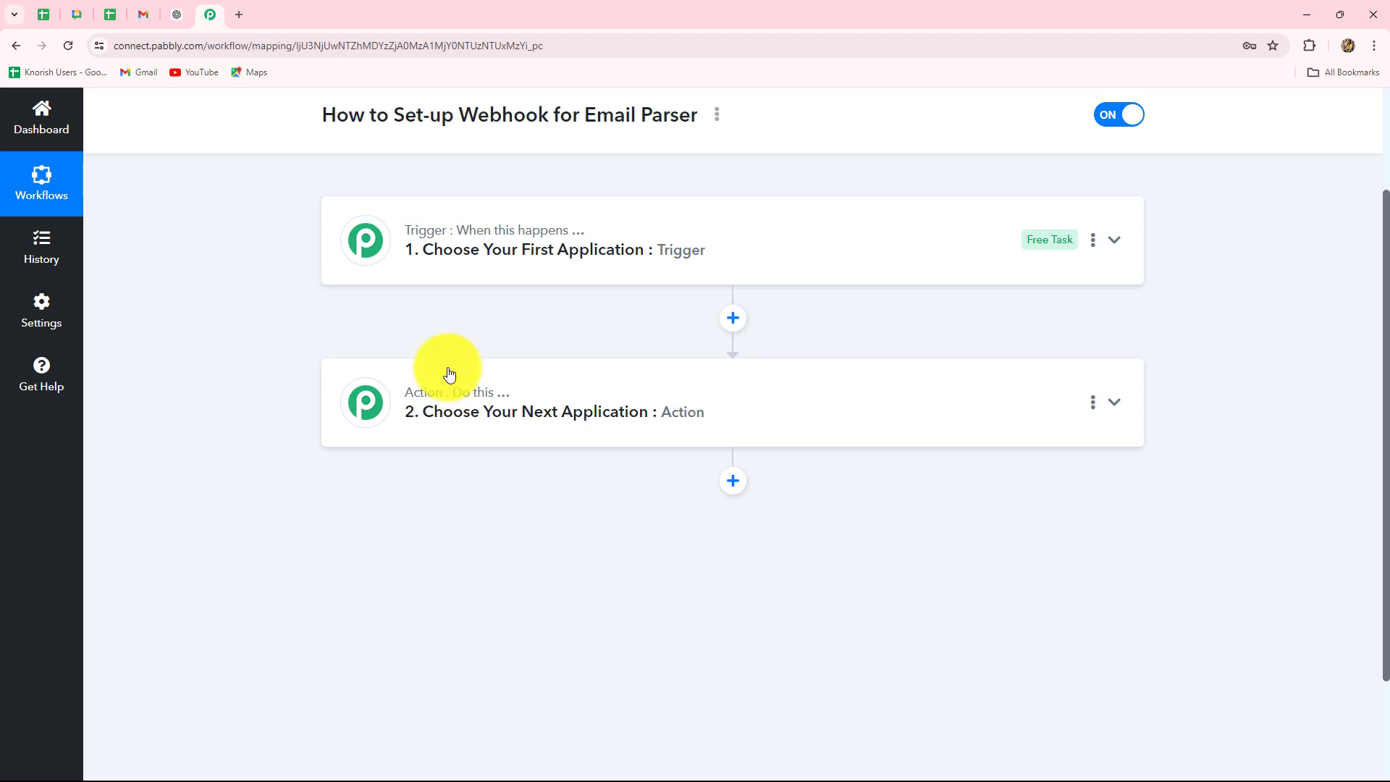
# - Make Email Parser by Pabbly the workflow's trigger app
pyautogui.click(456, 250)
pyautogui.scroll(3, 454, 278)
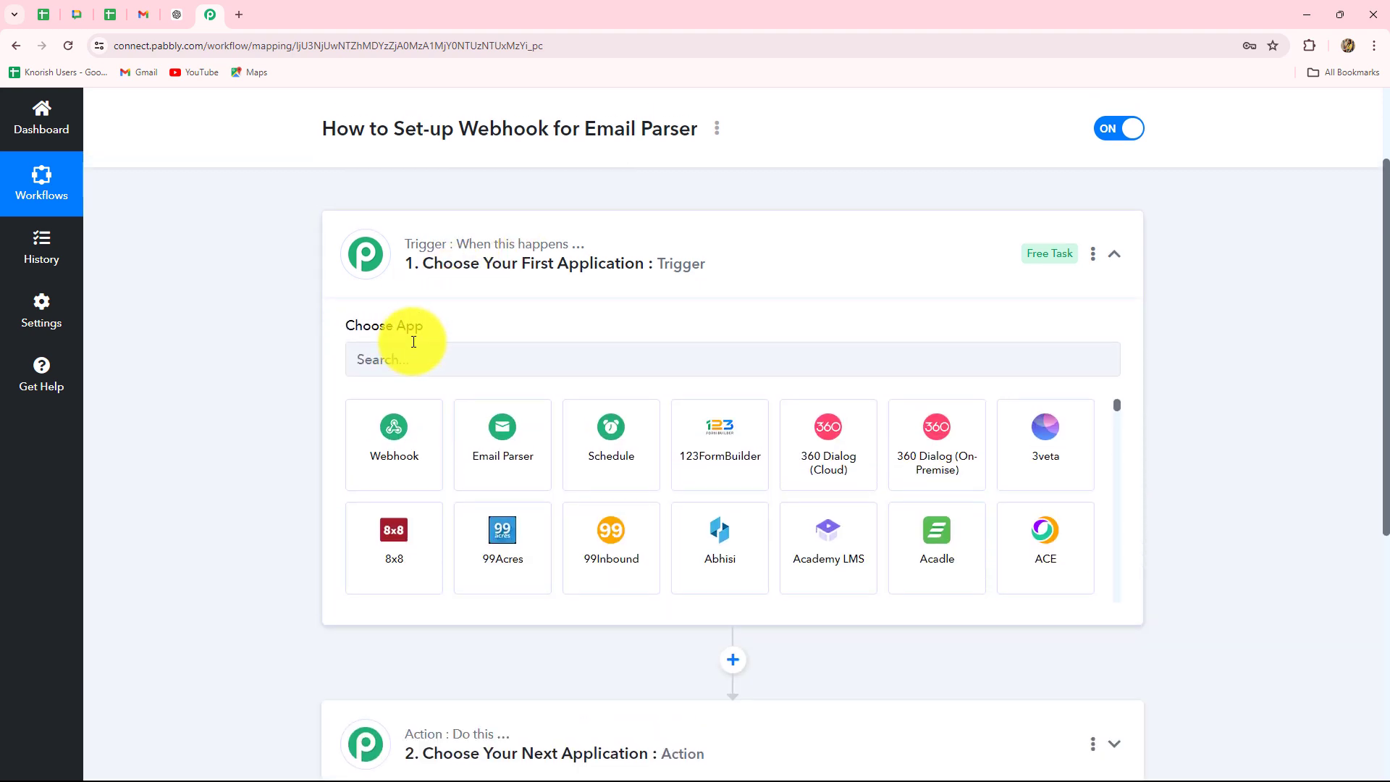
pyautogui.click(511, 583)
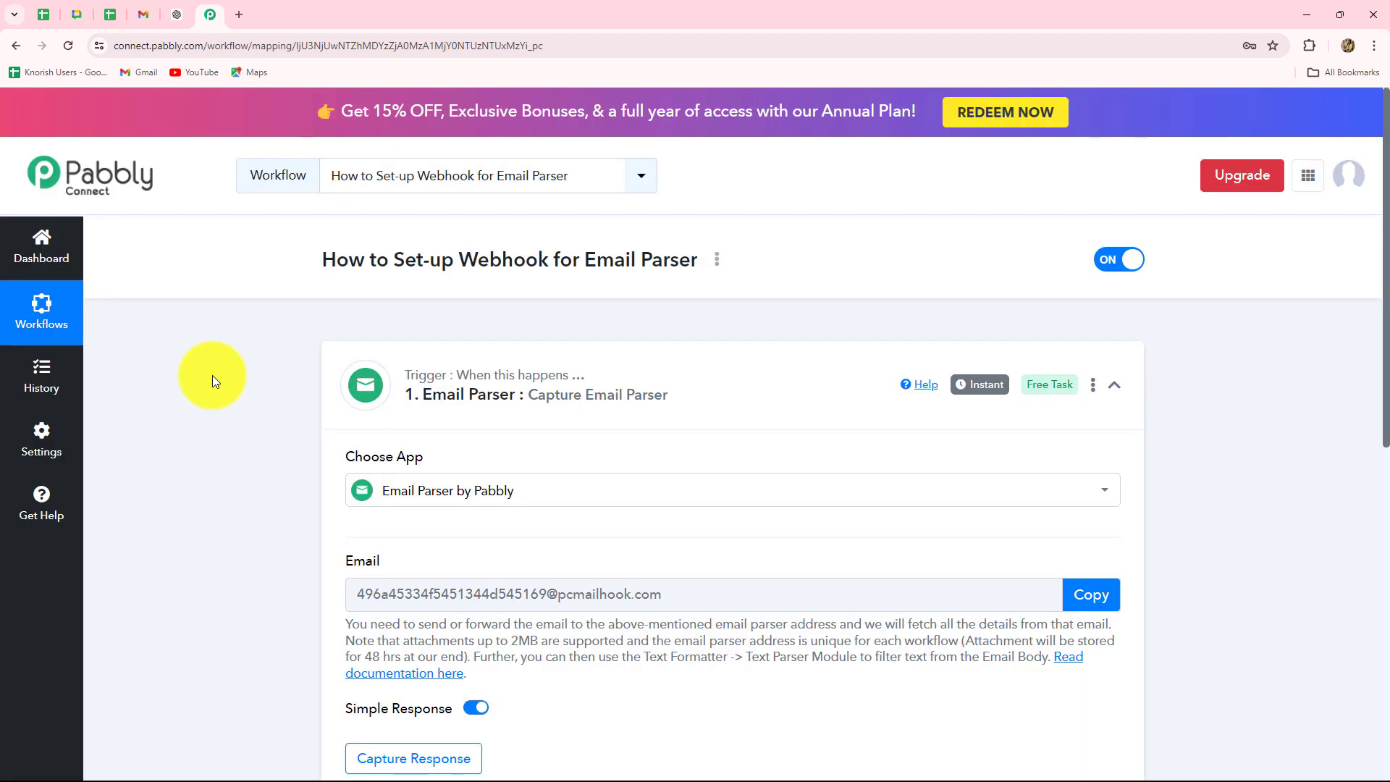
pyautogui.scroll(-4, 211, 375)
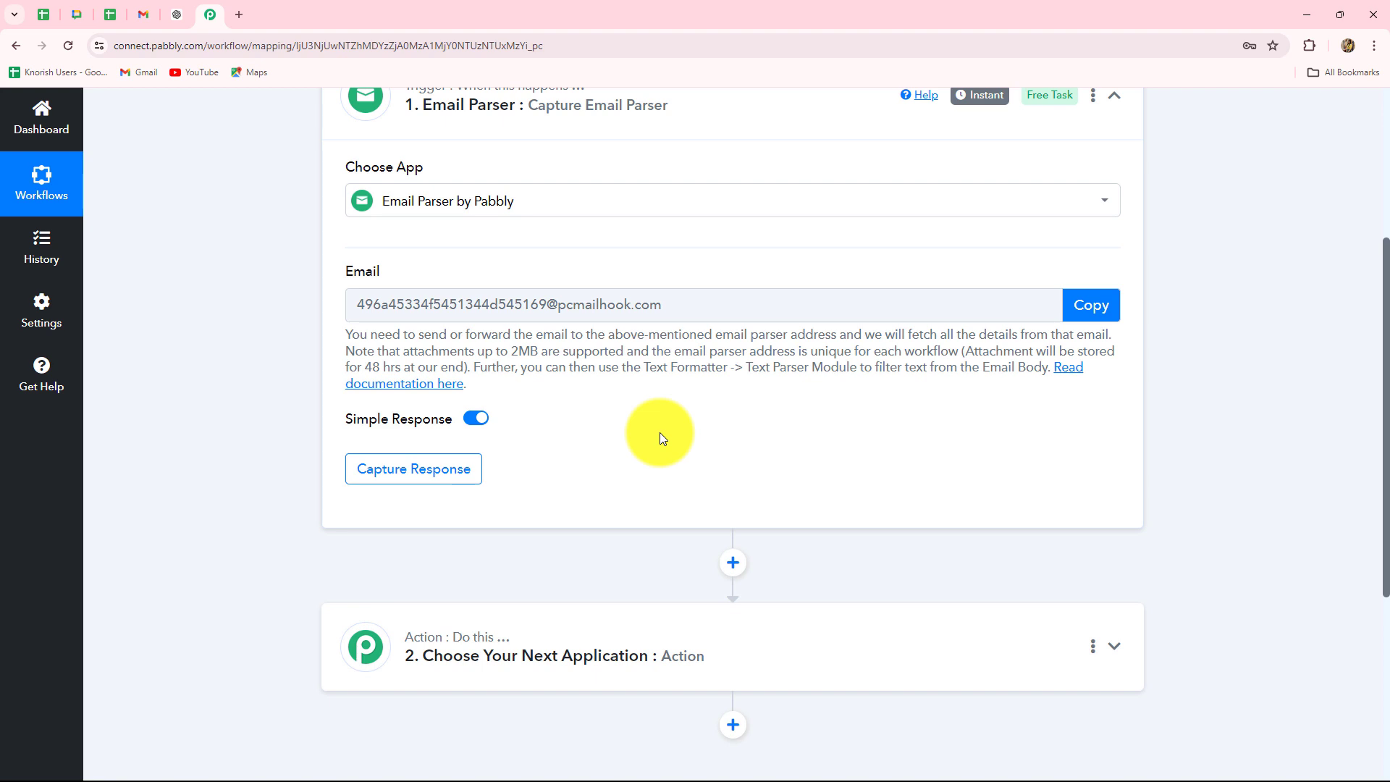
# - Copy the Email Parser's receiving address, leaving the trigger waiting for an email
pyautogui.click(475, 417)
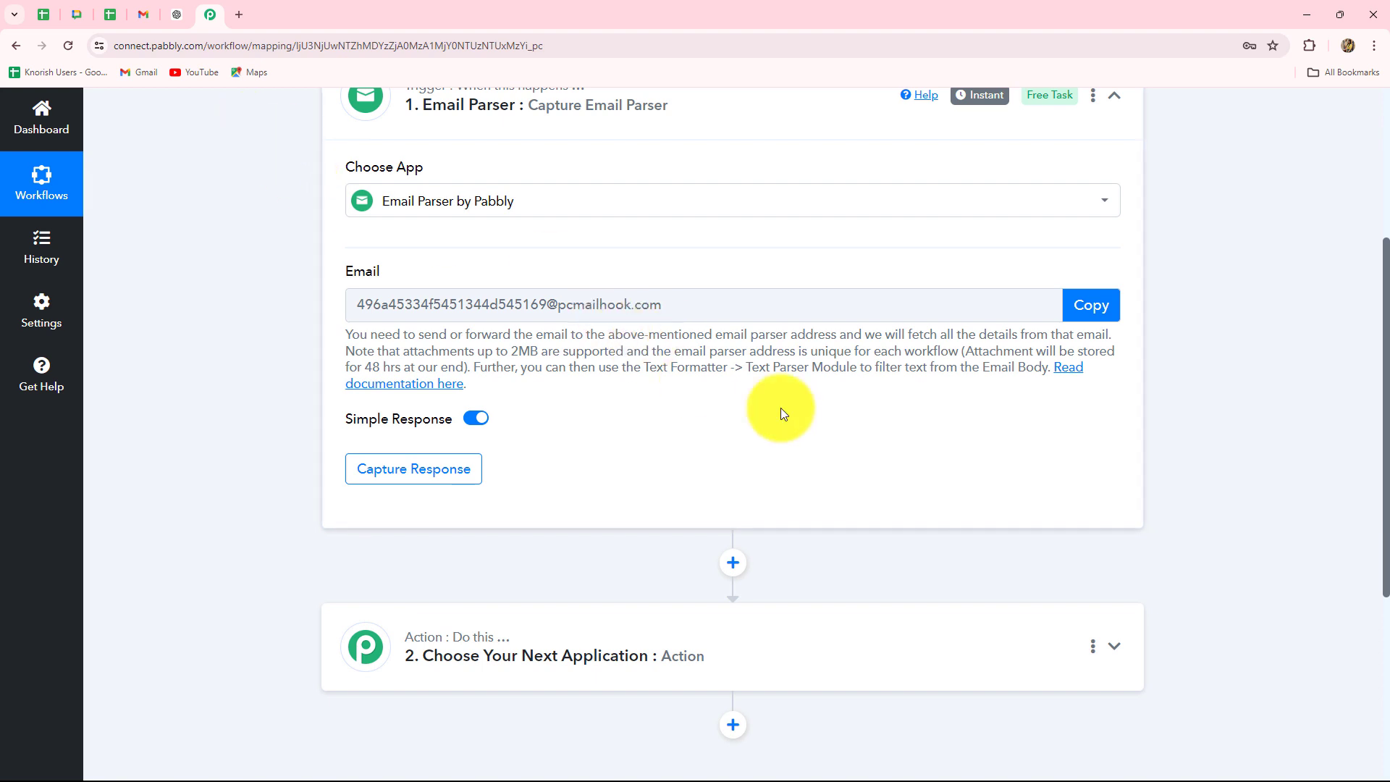
pyautogui.click(1098, 309)
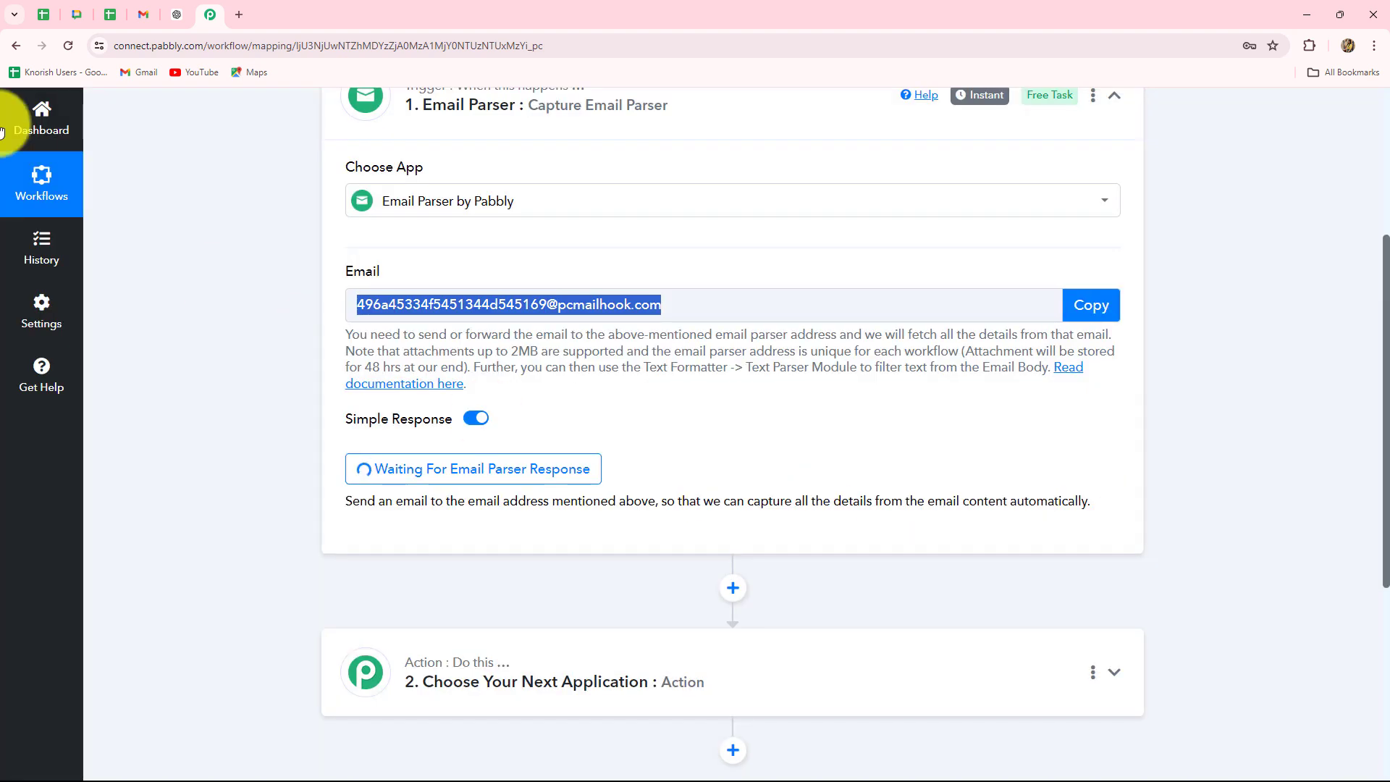
pyautogui.click(146, 20)
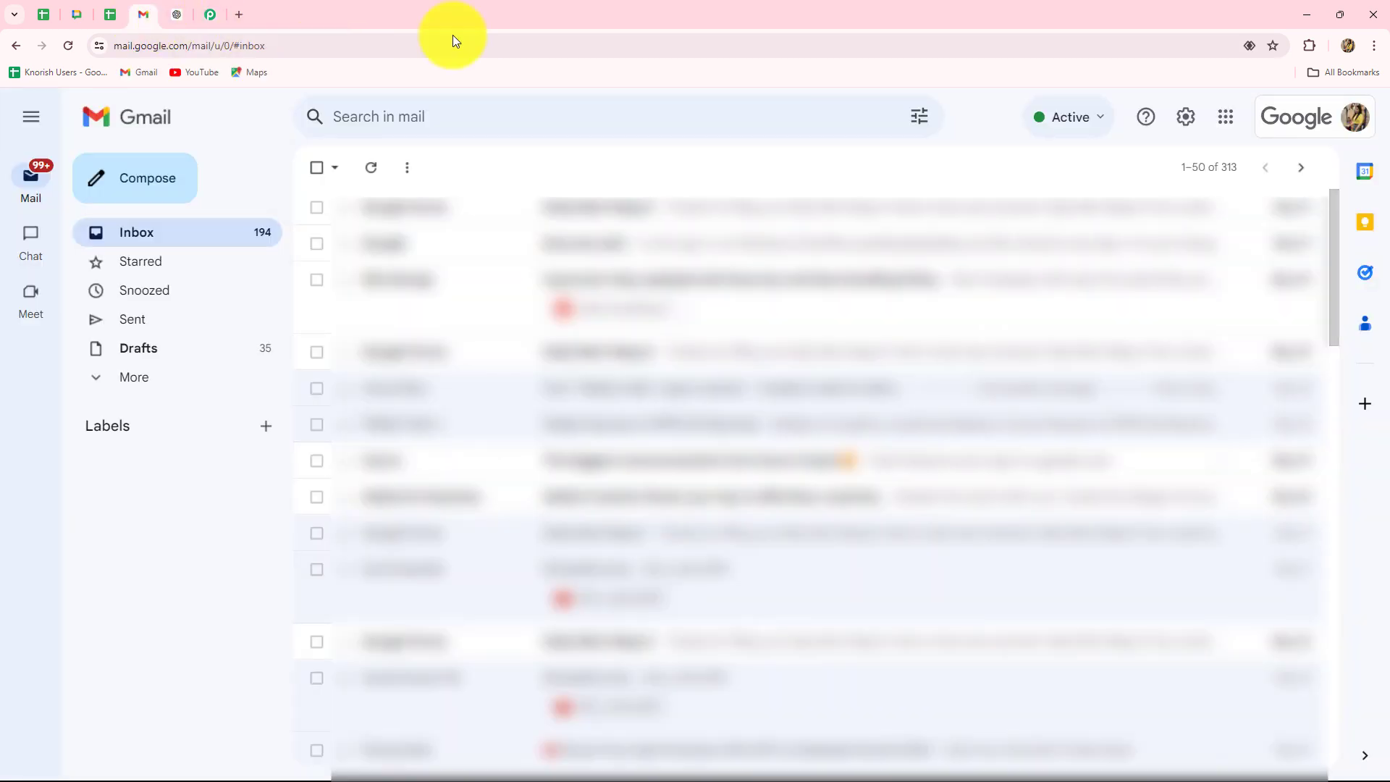
# - Paste the copied Email Parser address as a new forwarding address in Gmail's Forwarding and POP/IMAP settings
pyautogui.click(1184, 118)
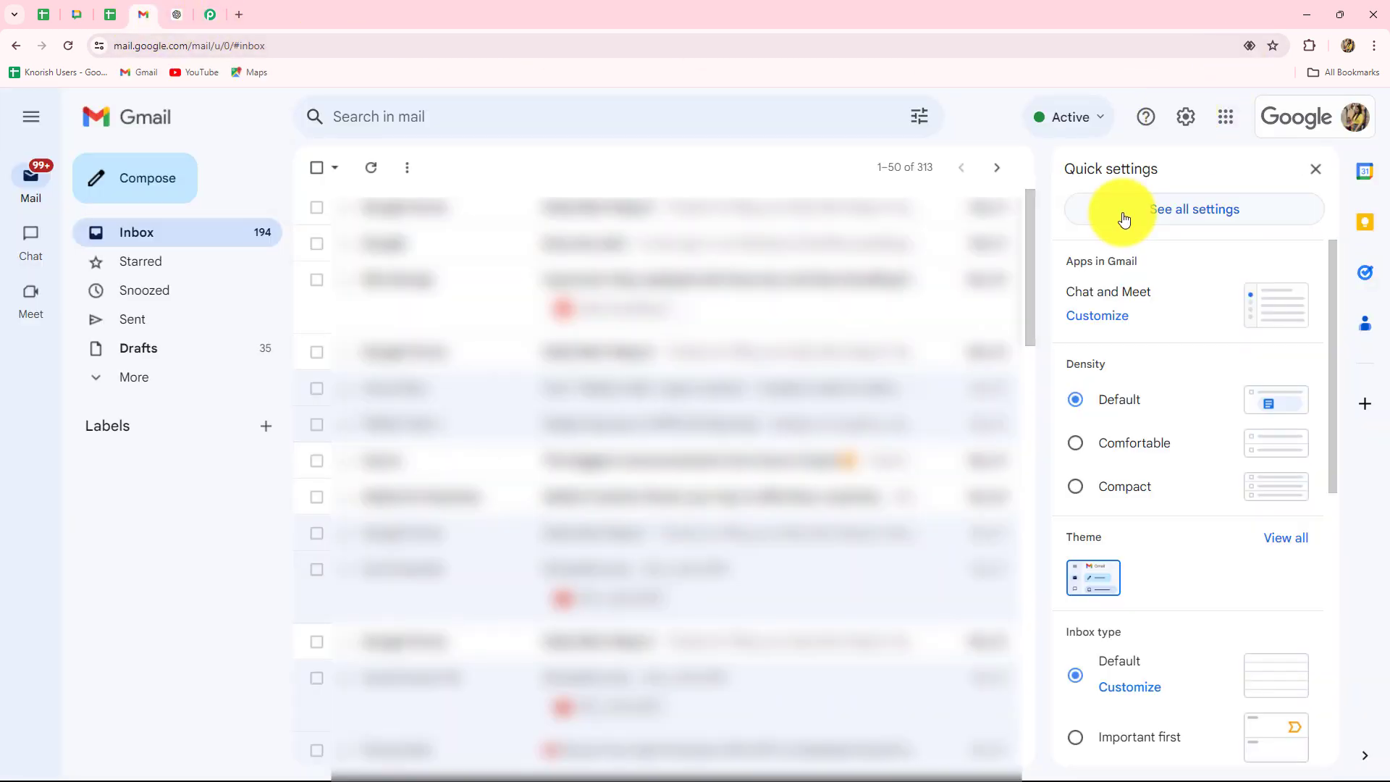
pyautogui.click(1193, 211)
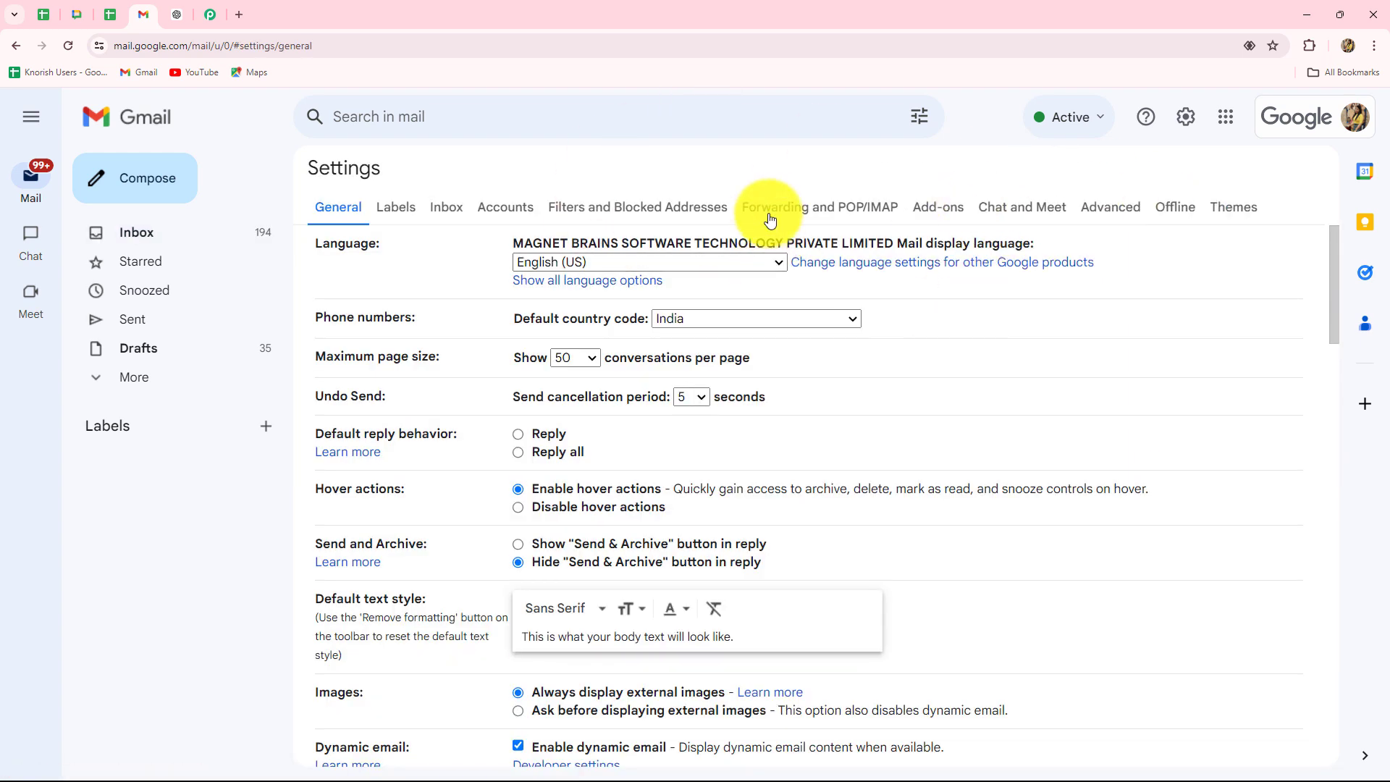
pyautogui.click(879, 216)
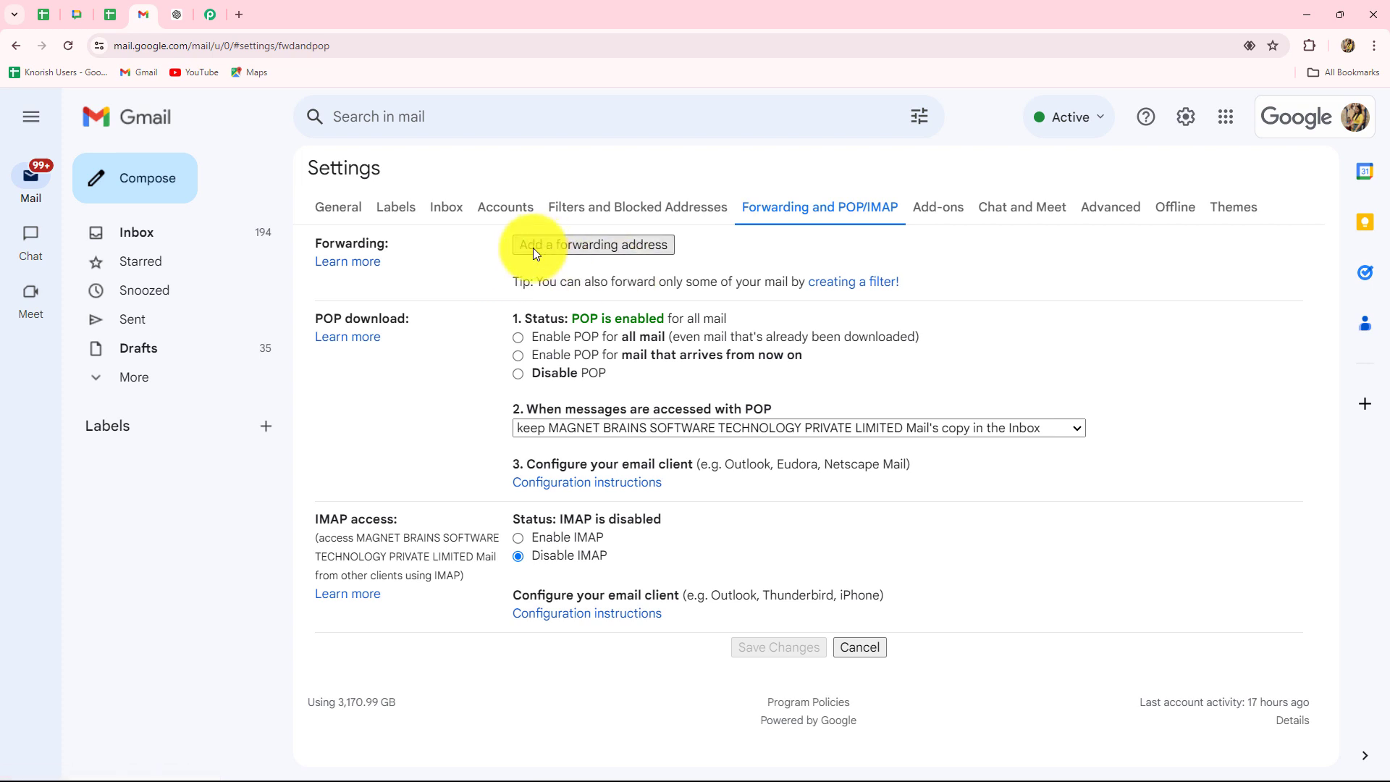
pyautogui.click(627, 247)
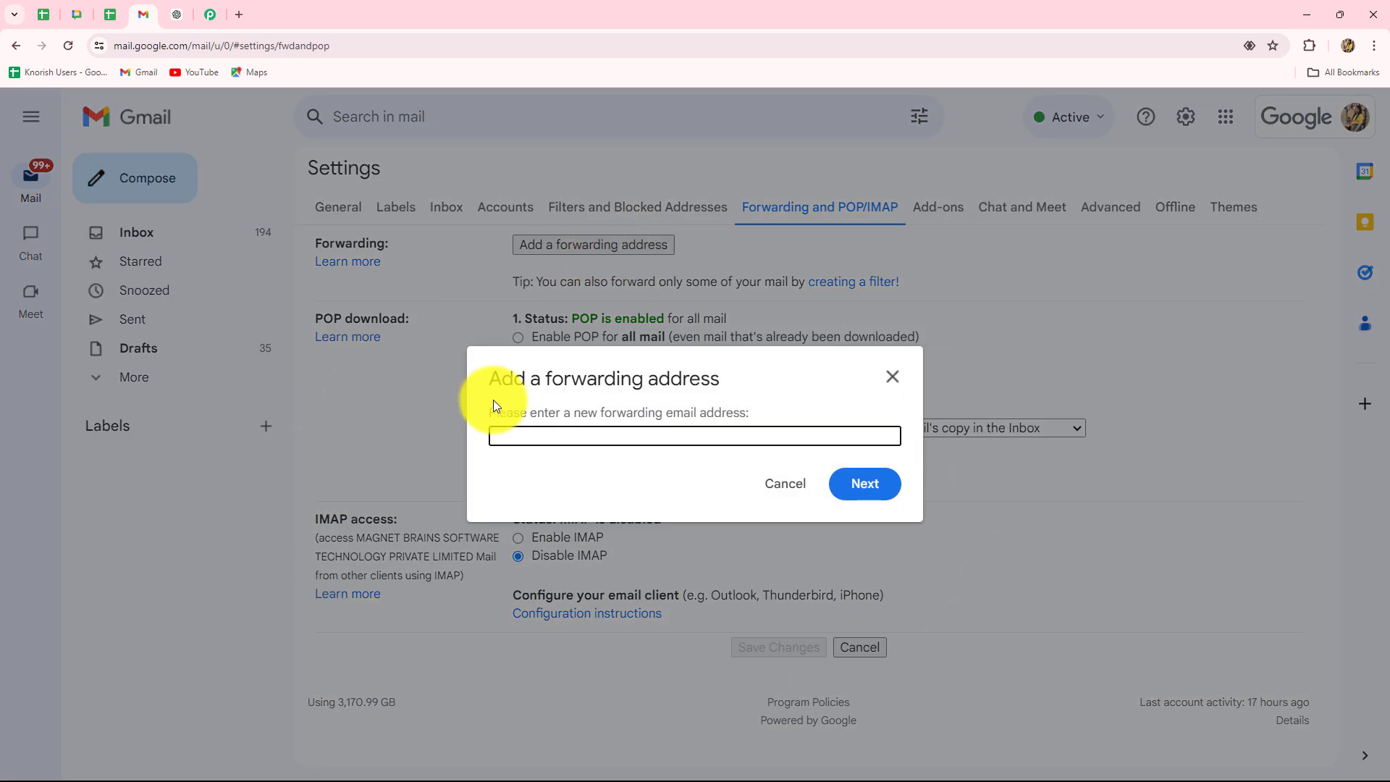
pyautogui.hotkey('ctrl', 'v')
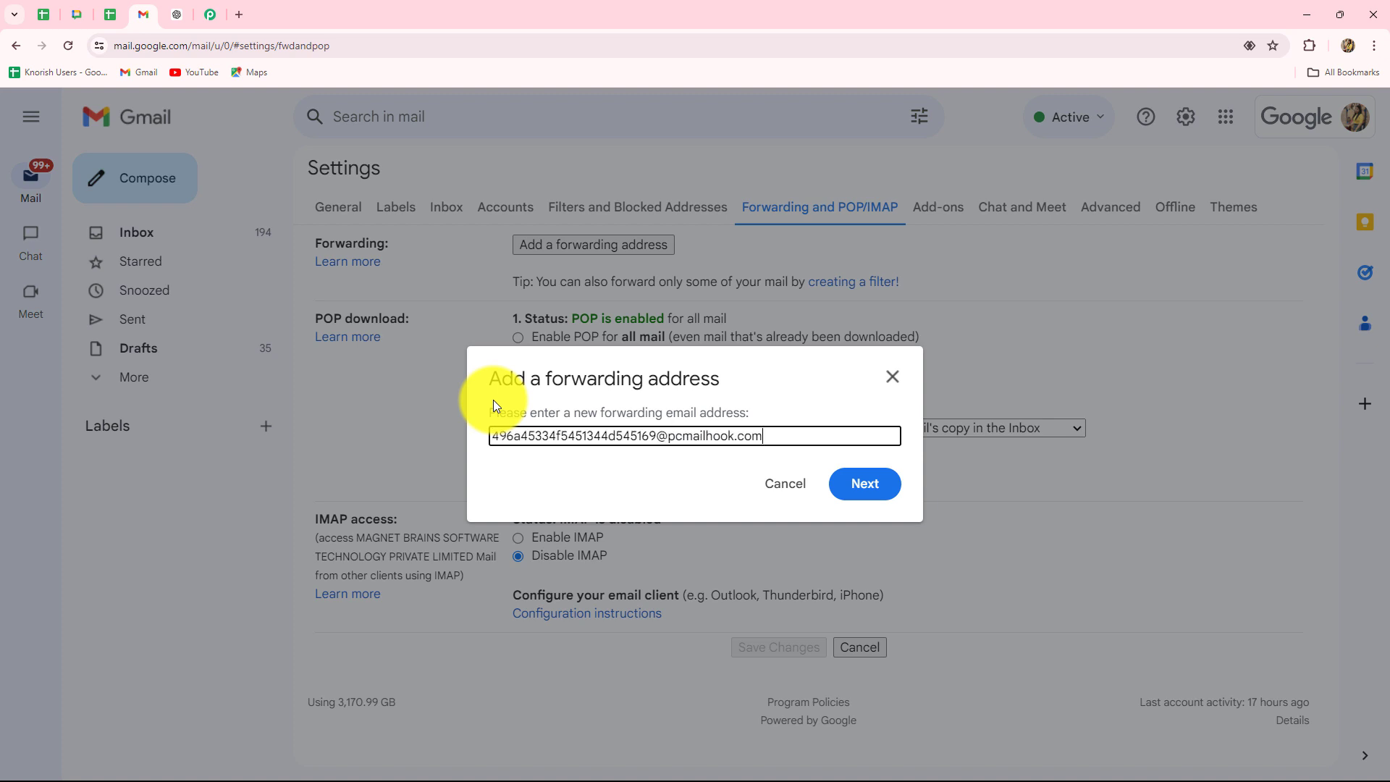
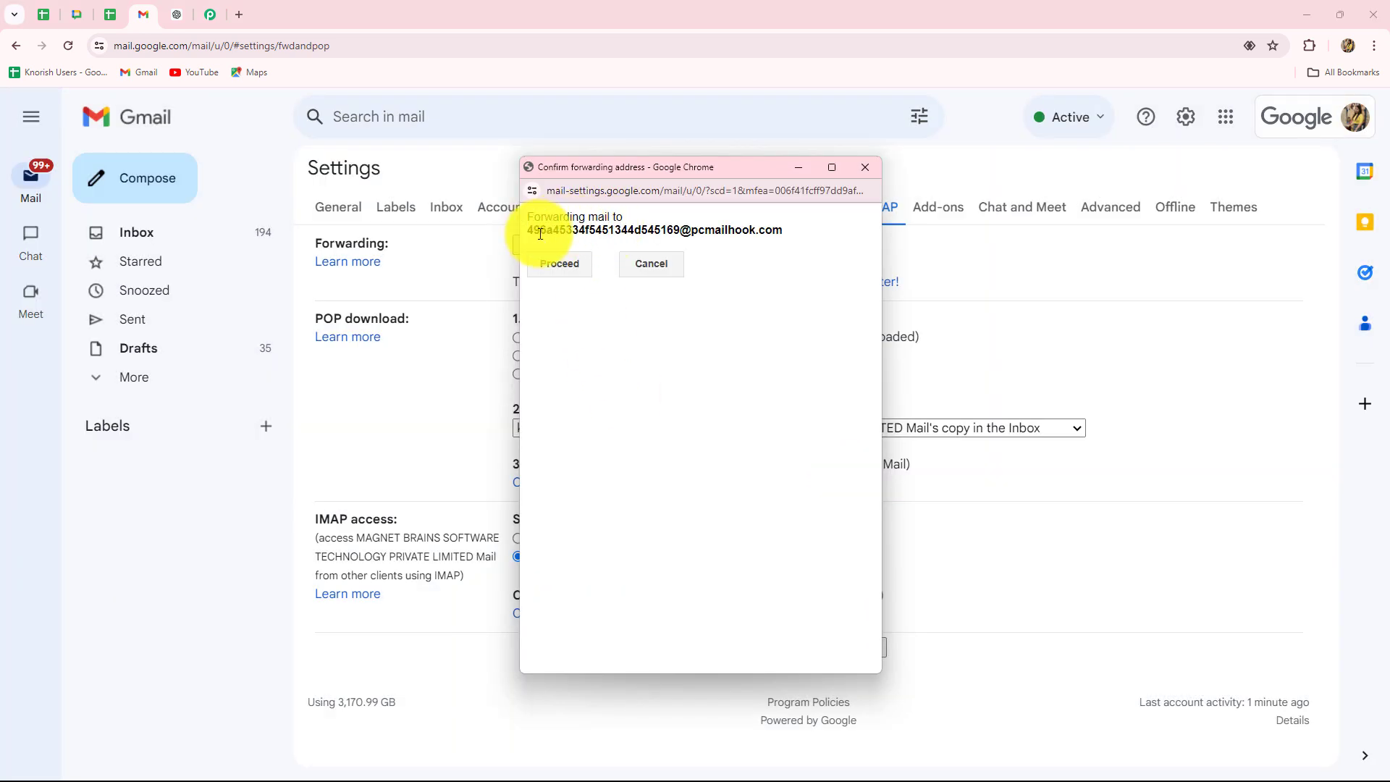
# - Approve forwarding to the parser address and dismiss the confirmation-link notice
pyautogui.moveTo(534, 232); pyautogui.dragTo(768, 306)
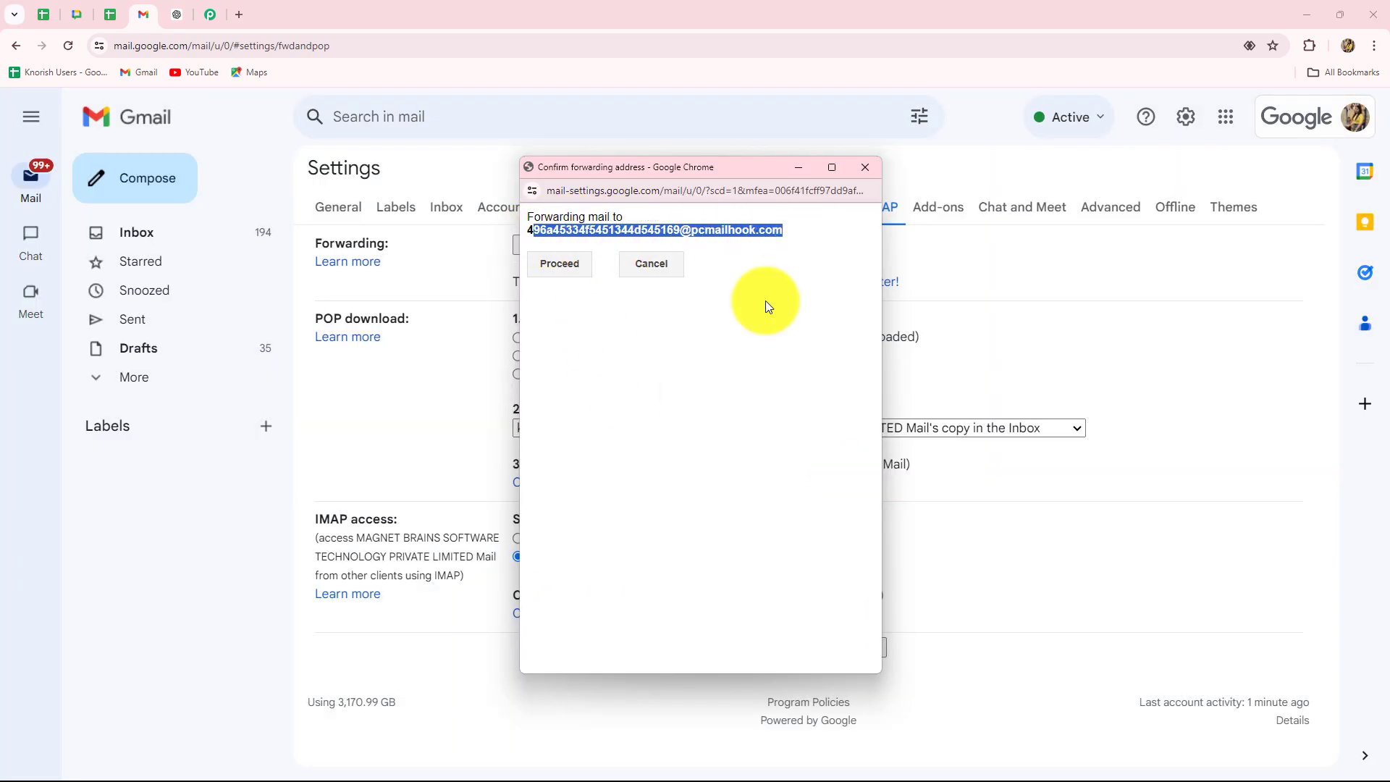
pyautogui.click(562, 263)
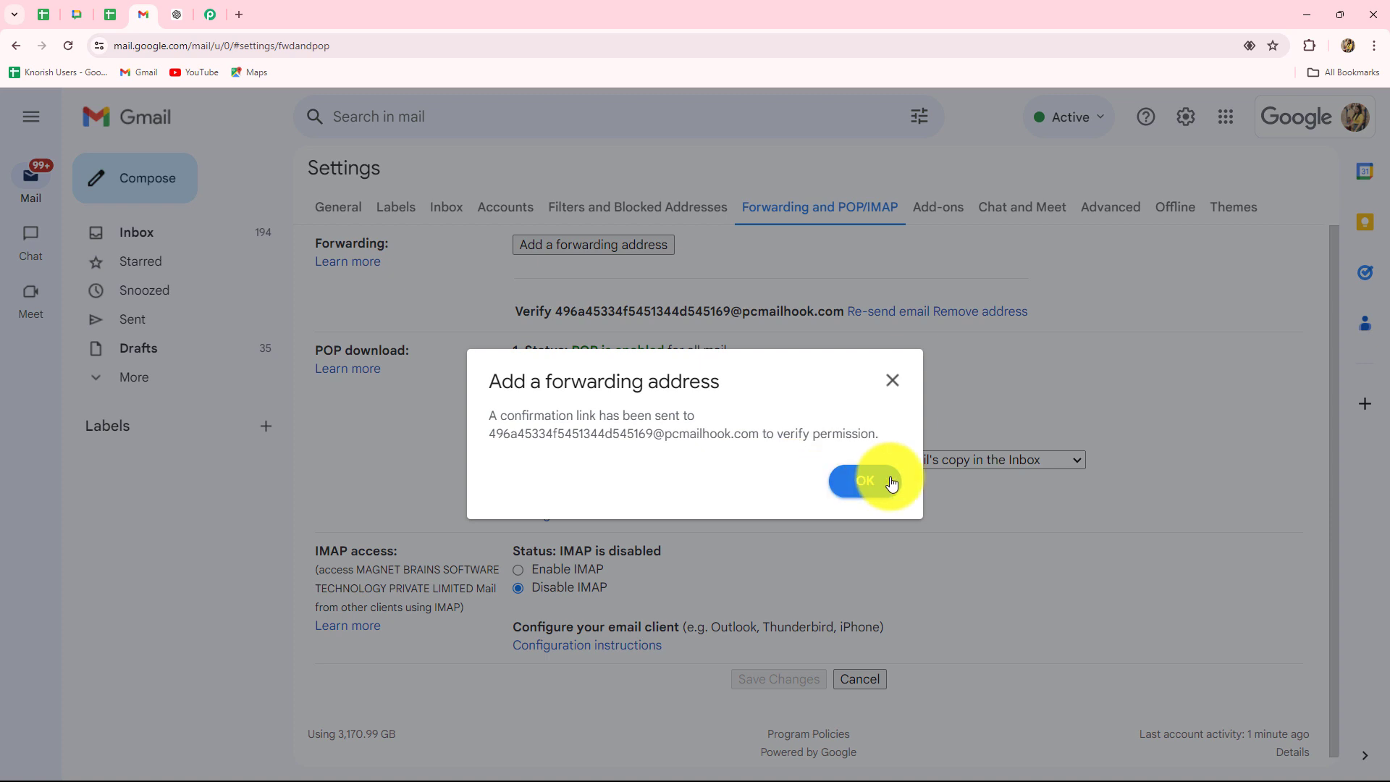
pyautogui.click(884, 482)
# - Copy the Gmail verification link from the captured email's Body Text in Pabbly Connect
pyautogui.click(209, 18)
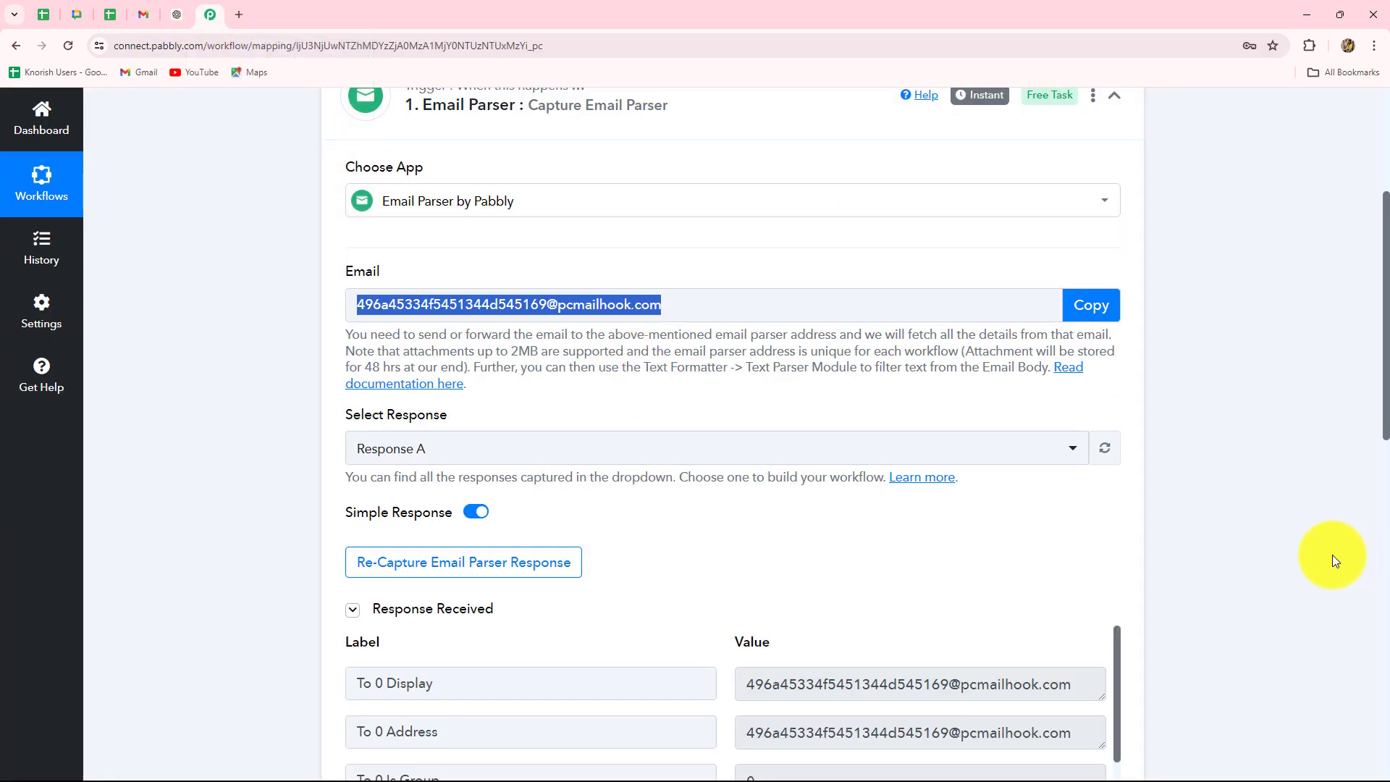
pyautogui.scroll(-5, 1315, 541)
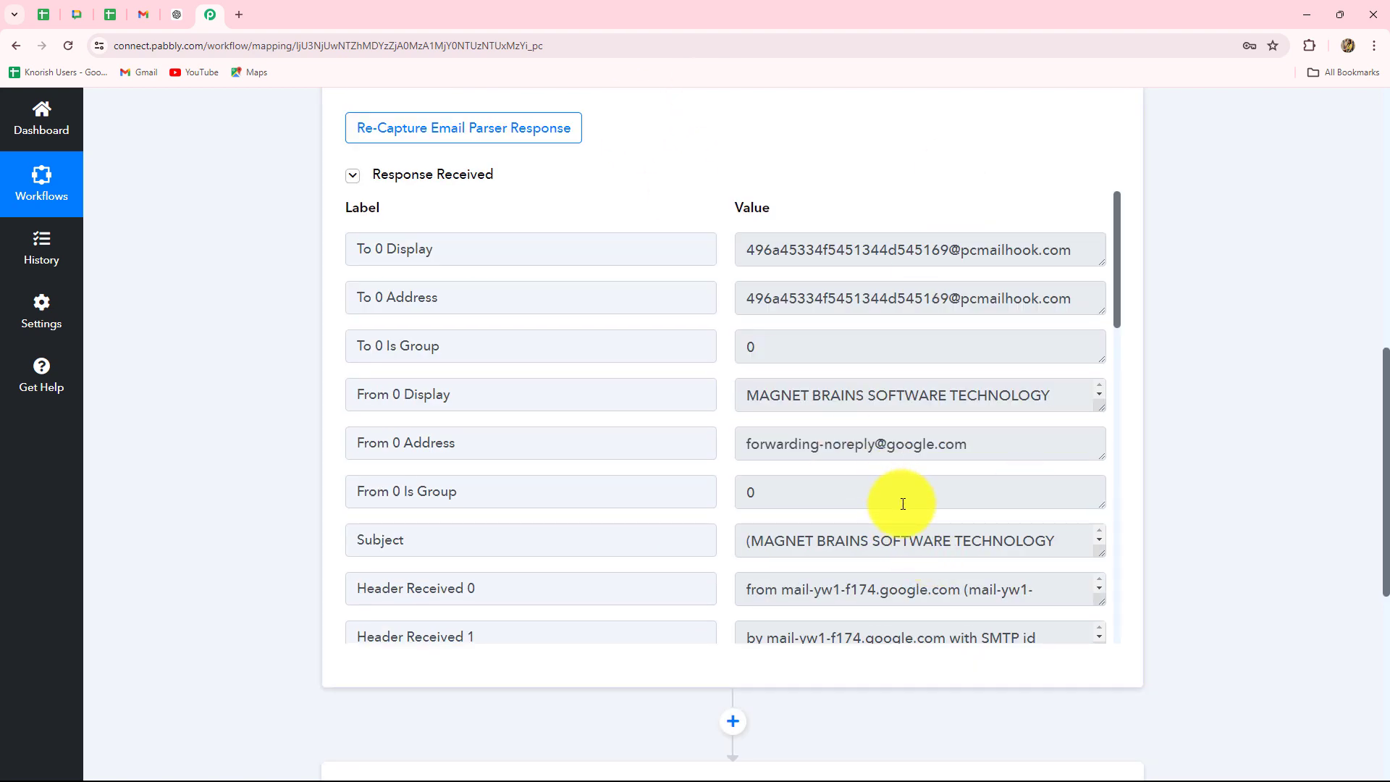
pyautogui.scroll(-10, 903, 504)
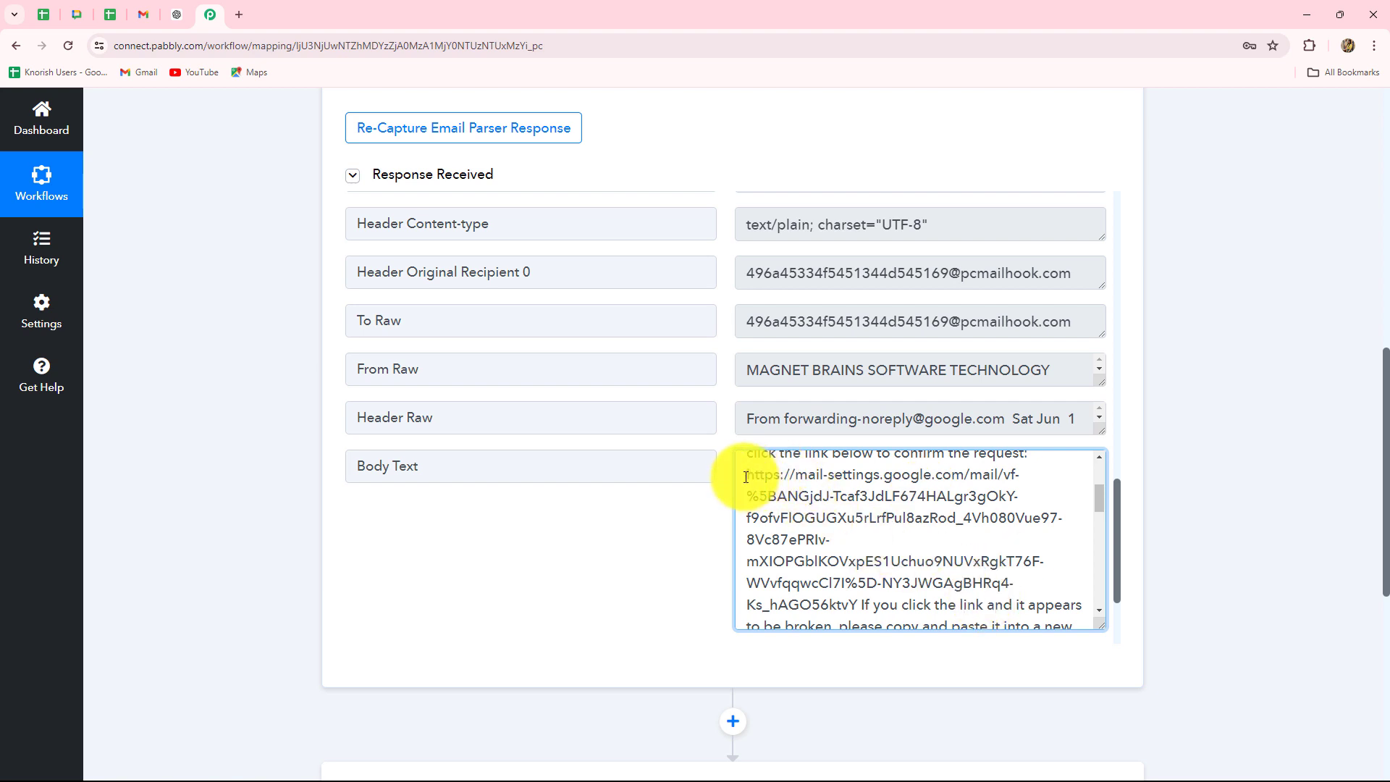
pyautogui.moveTo(746, 477); pyautogui.dragTo(857, 605)
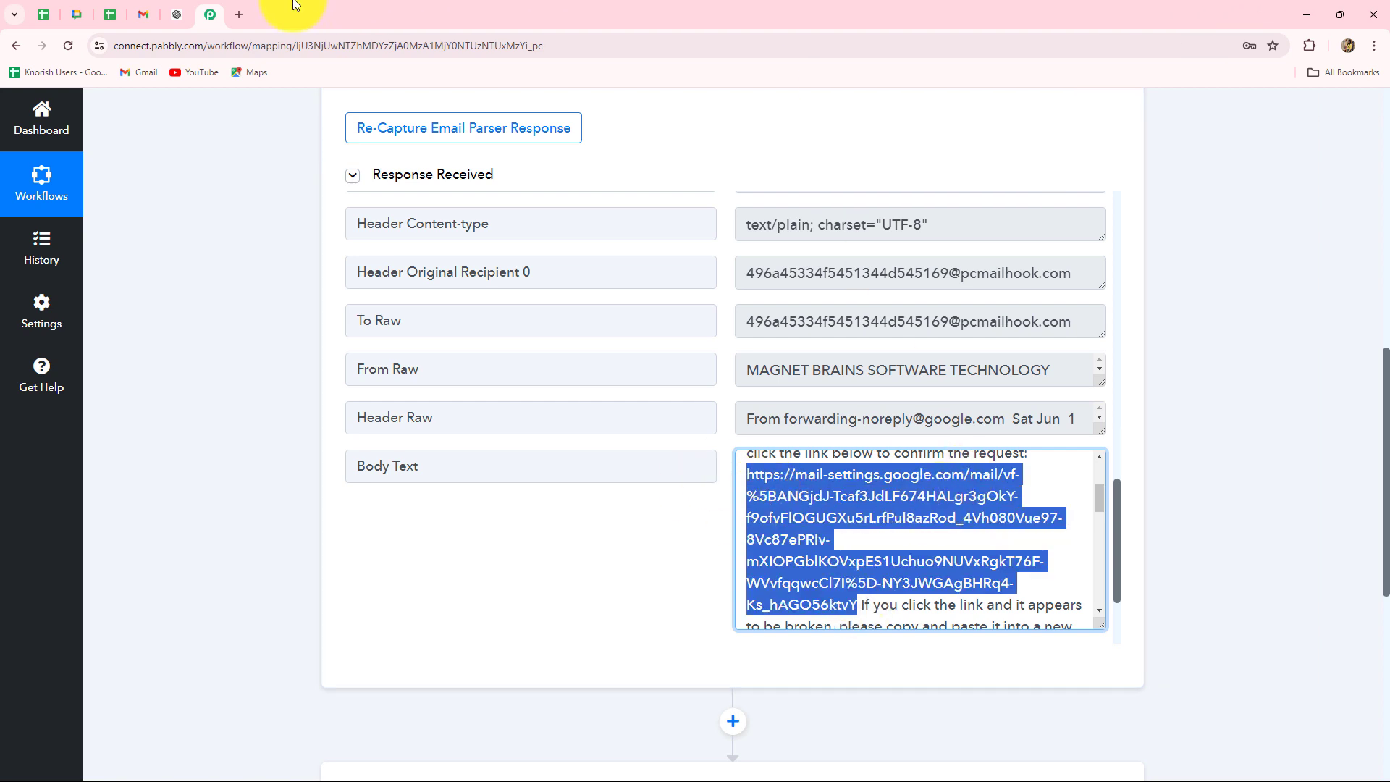
pyautogui.click(238, 16)
# - Load the verification link in a new tab and confirm forwarding to the parser address
pyautogui.write('https://mail-settings.google.com/mail/vf-%5BANGjdJ-Tcaf3JdLF674HALgr3gOkY-f9ofvFlOGUGXu5rLrfPul8azRod_4Vh080Vue97-8Vc87ePRIv-mXIOPGblKOVxpES1Uchuo9NUVxRgkT76F-WVvfqqwcCl7I%5D-NY3JWGAgBHRq4-Ks_hAGO56ktvY')
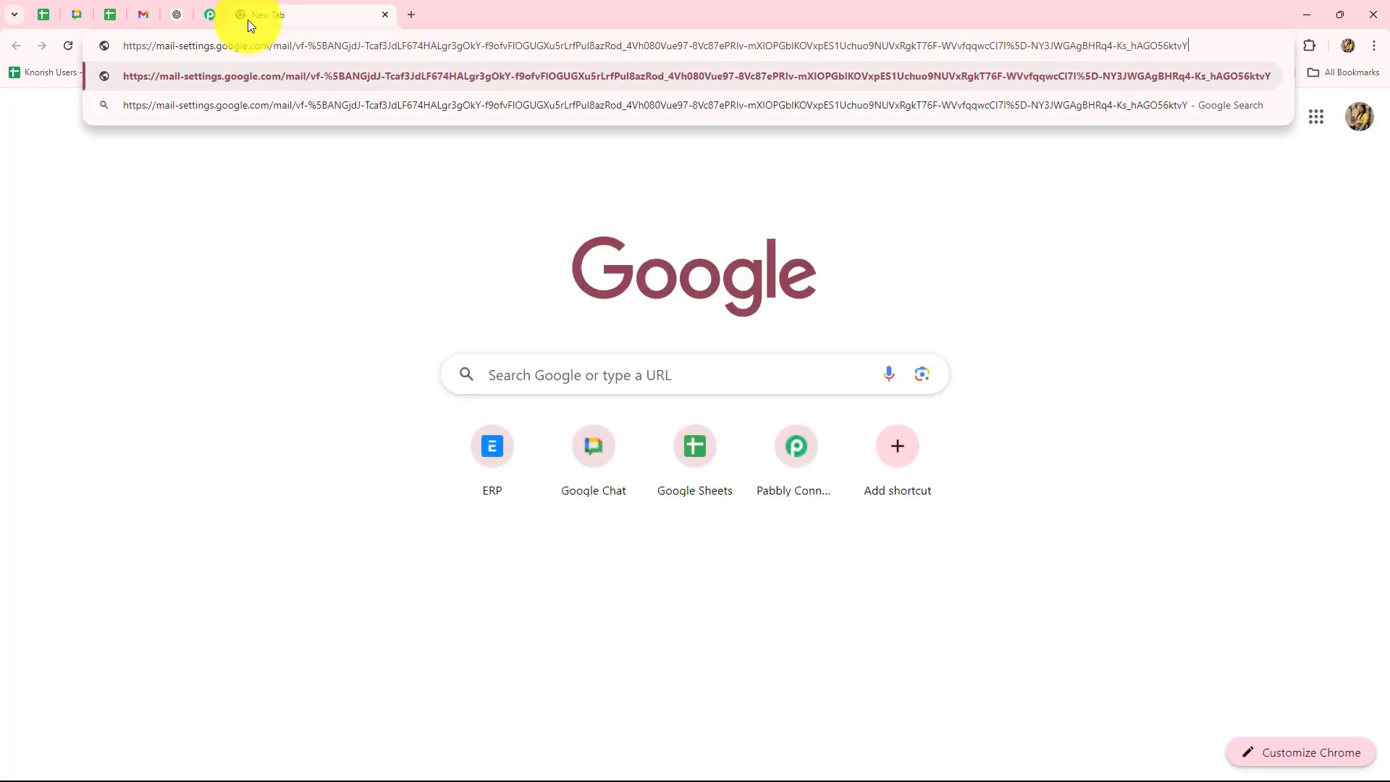
pyautogui.press('Return')
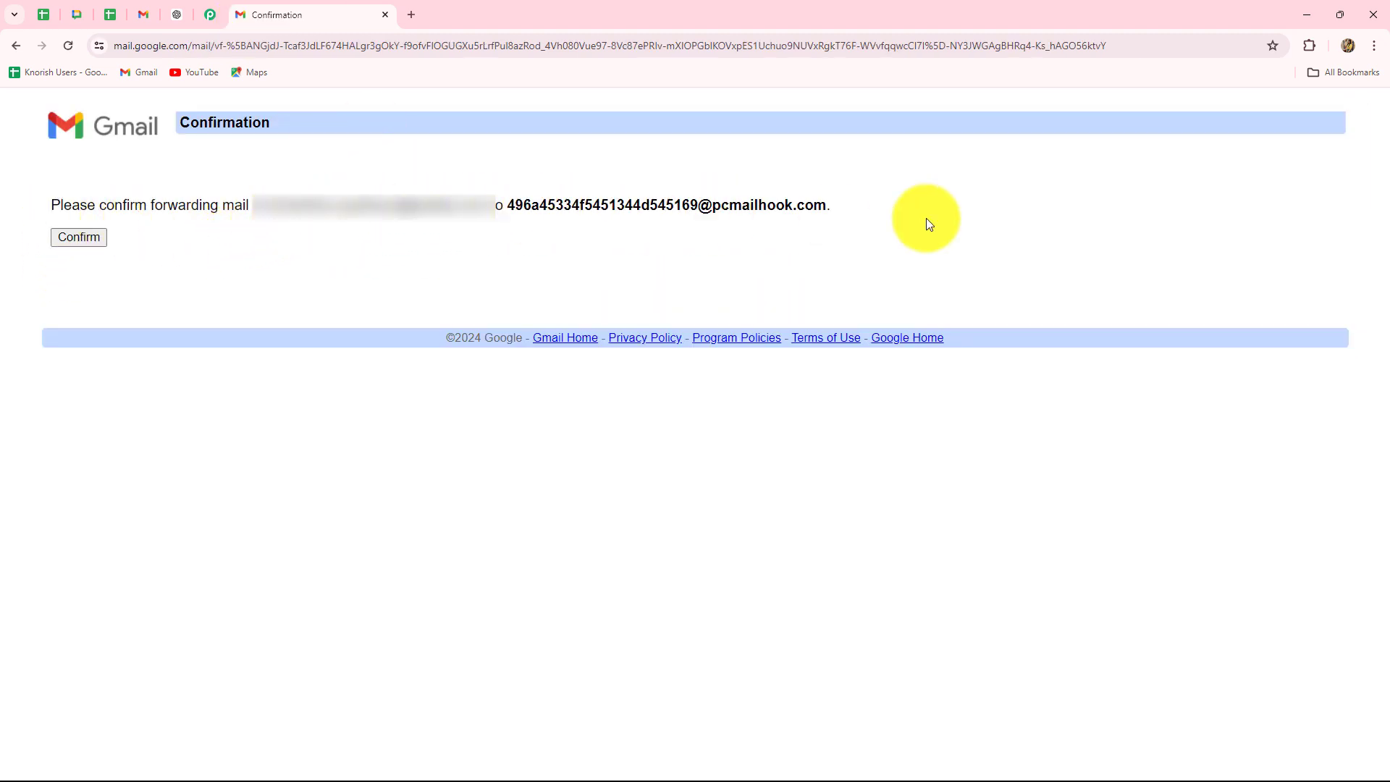
pyautogui.click(78, 237)
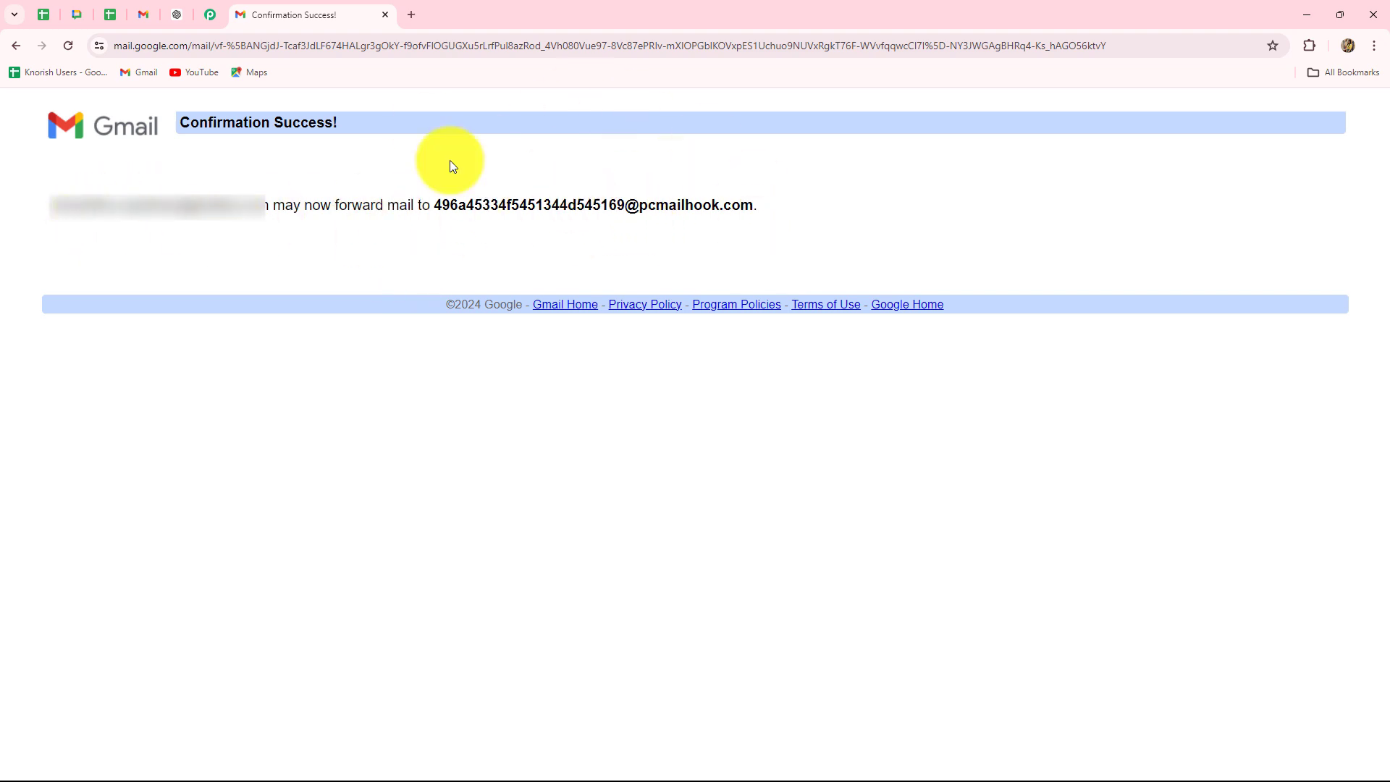
pyautogui.click(208, 16)
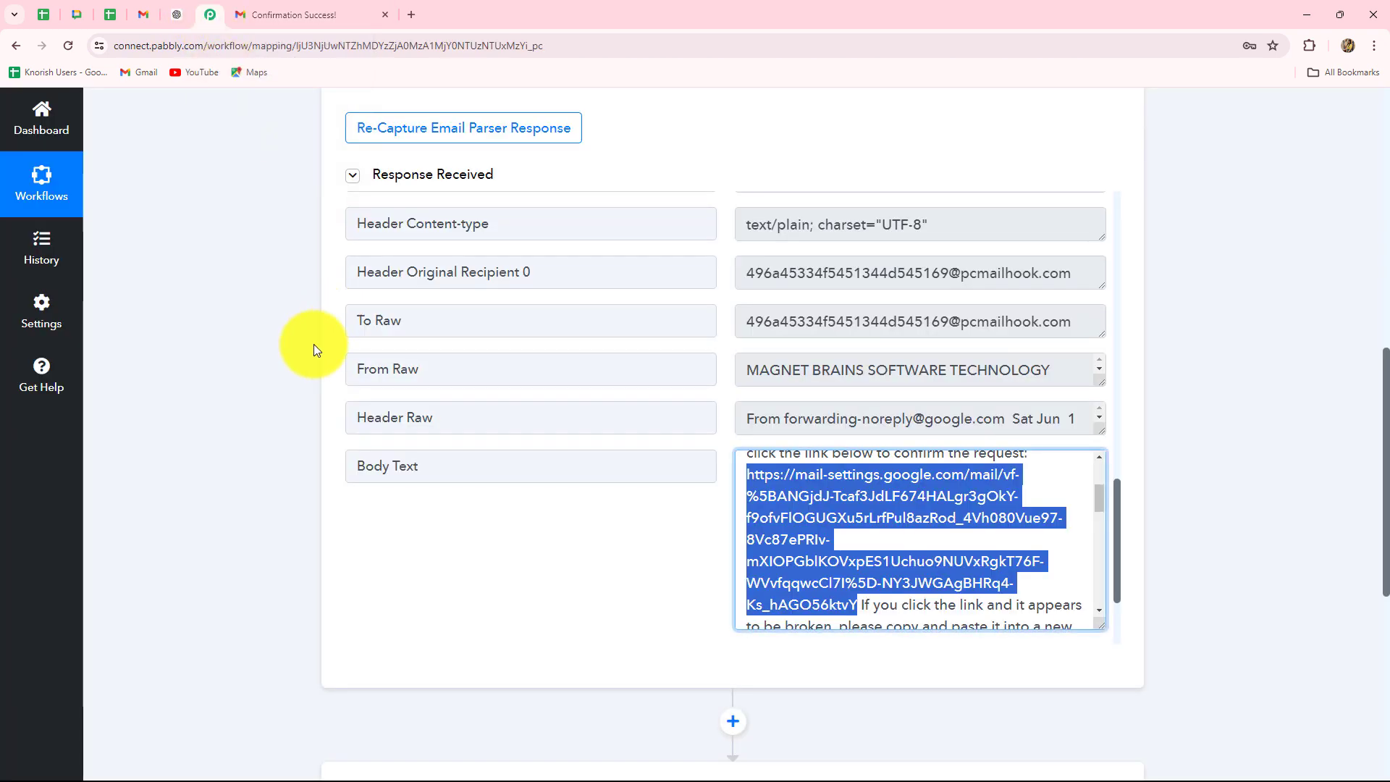
# - Re-capture the Email Parser response so the trigger waits for a new email
pyautogui.scroll(5, 314, 344)
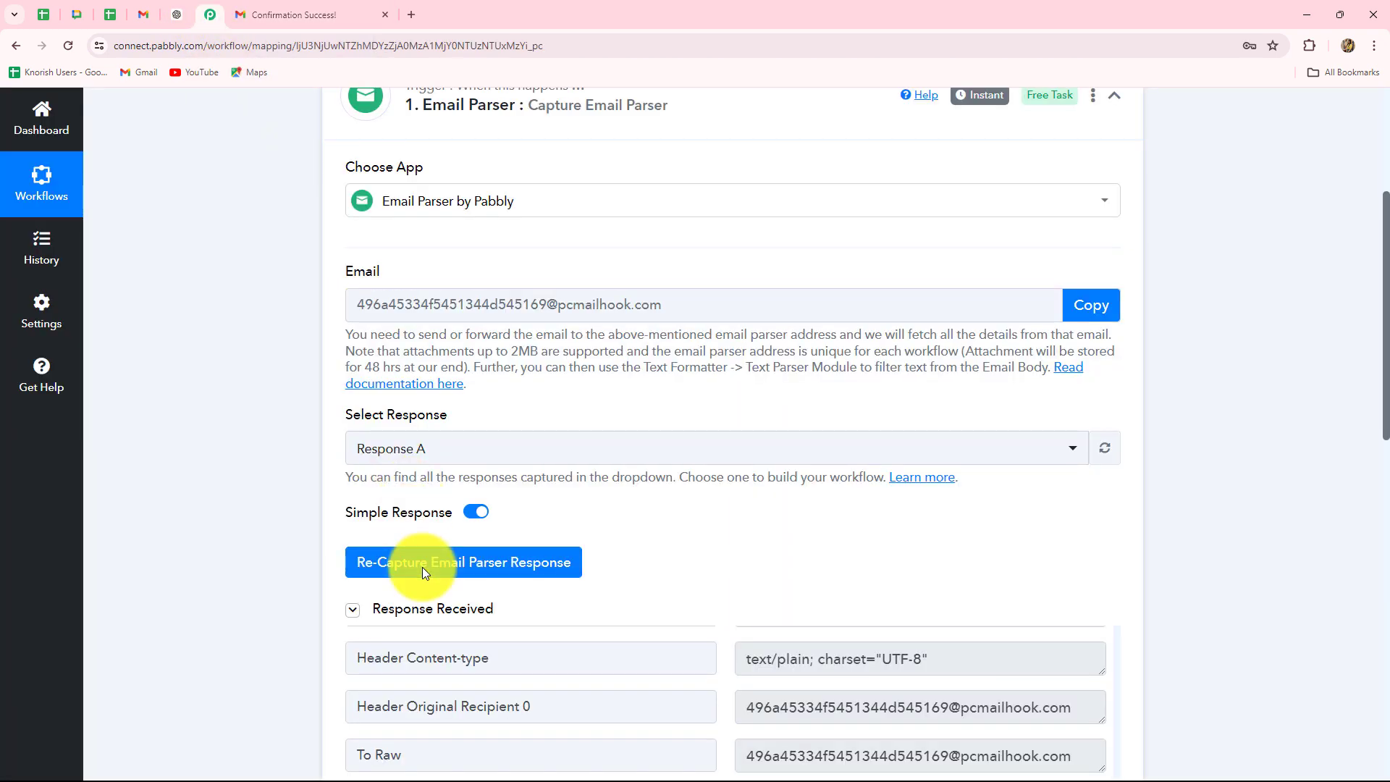
pyautogui.click(422, 566)
pyautogui.click(624, 539)
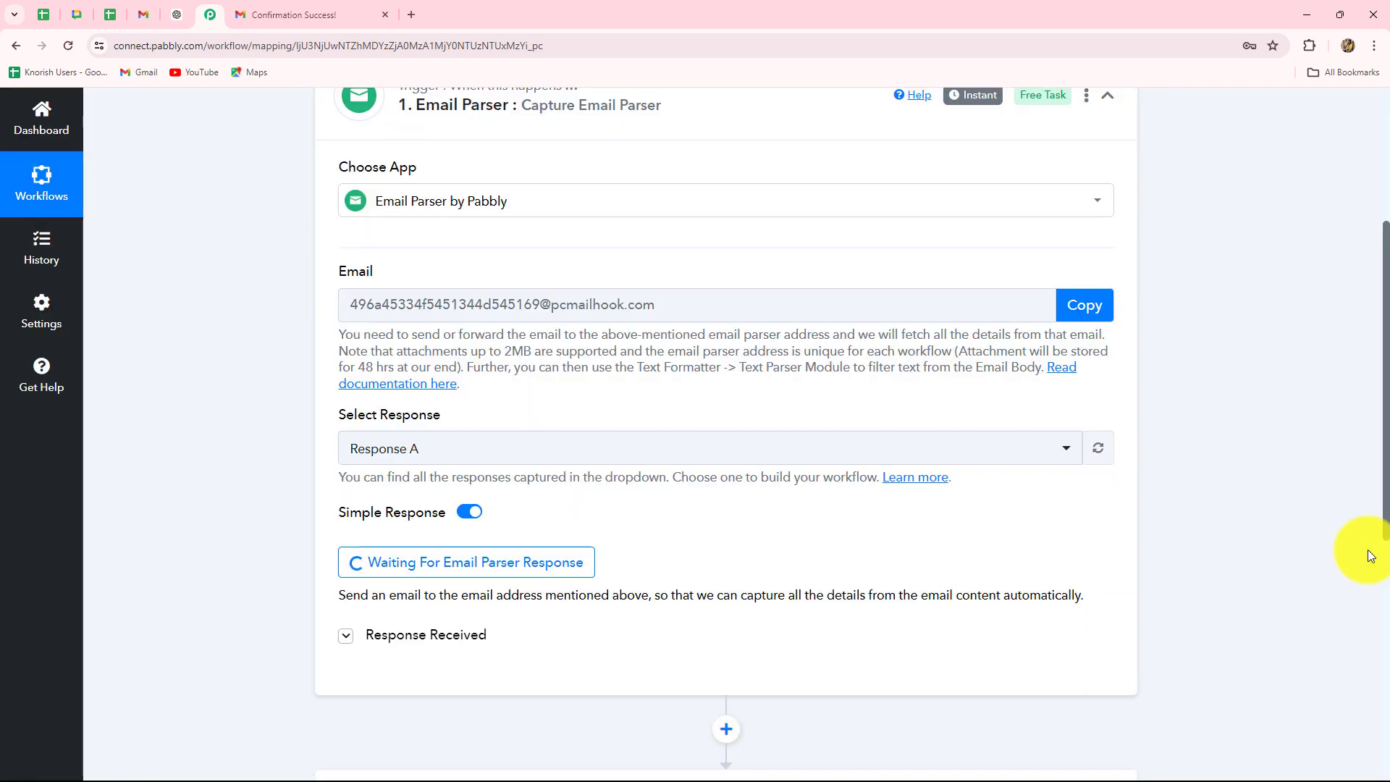
pyautogui.scroll(-2, 1367, 549)
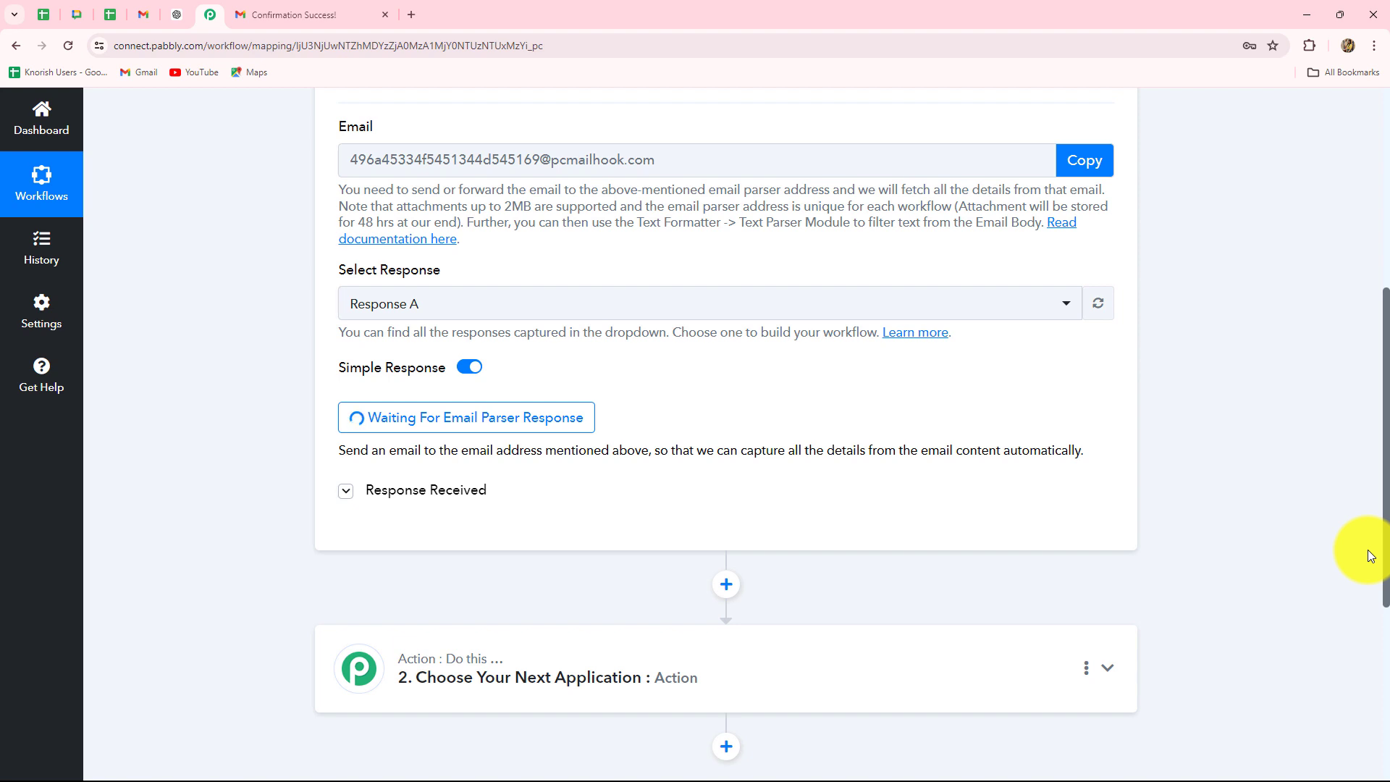
pyautogui.click(140, 15)
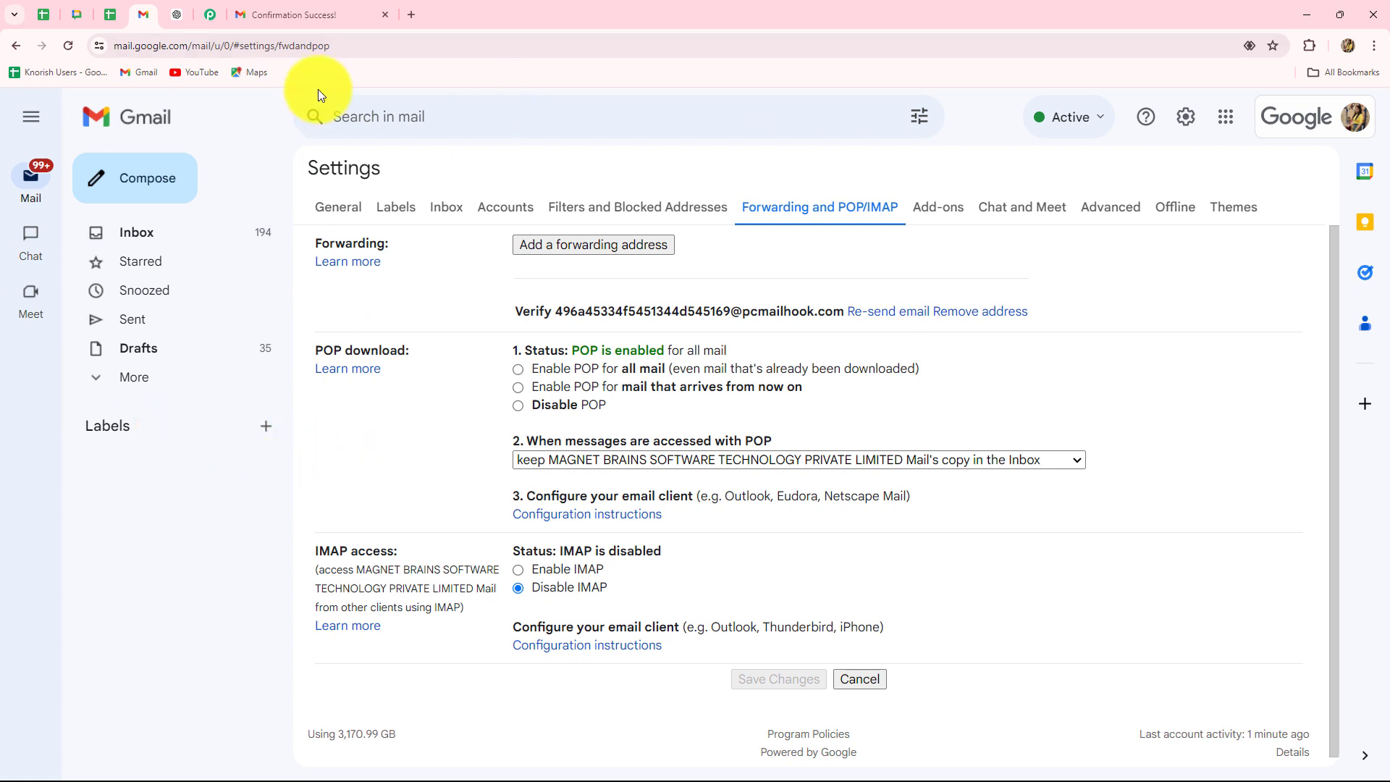
# - Enter 'Test Email' as the subject of a new message in the second Gmail account
pyautogui.click(216, 14)
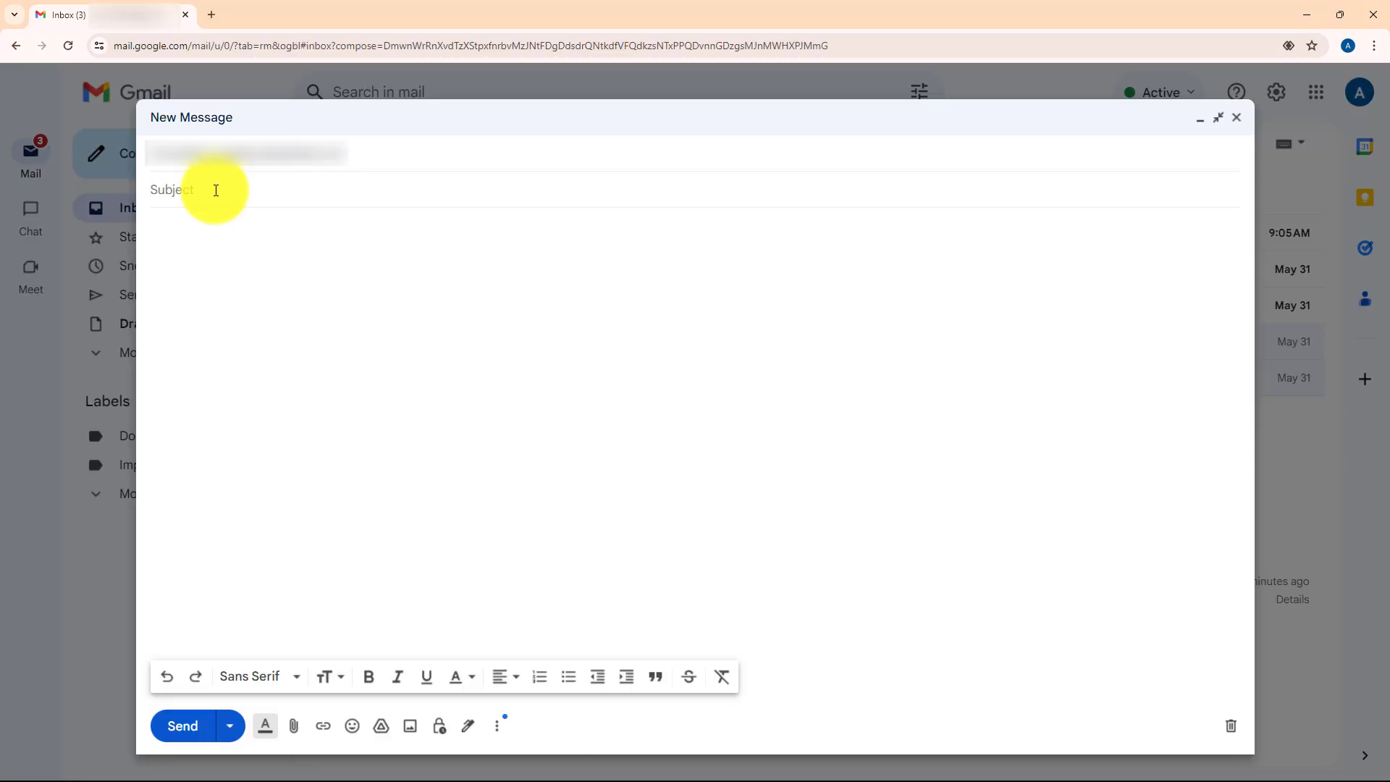
pyautogui.press('capslock')
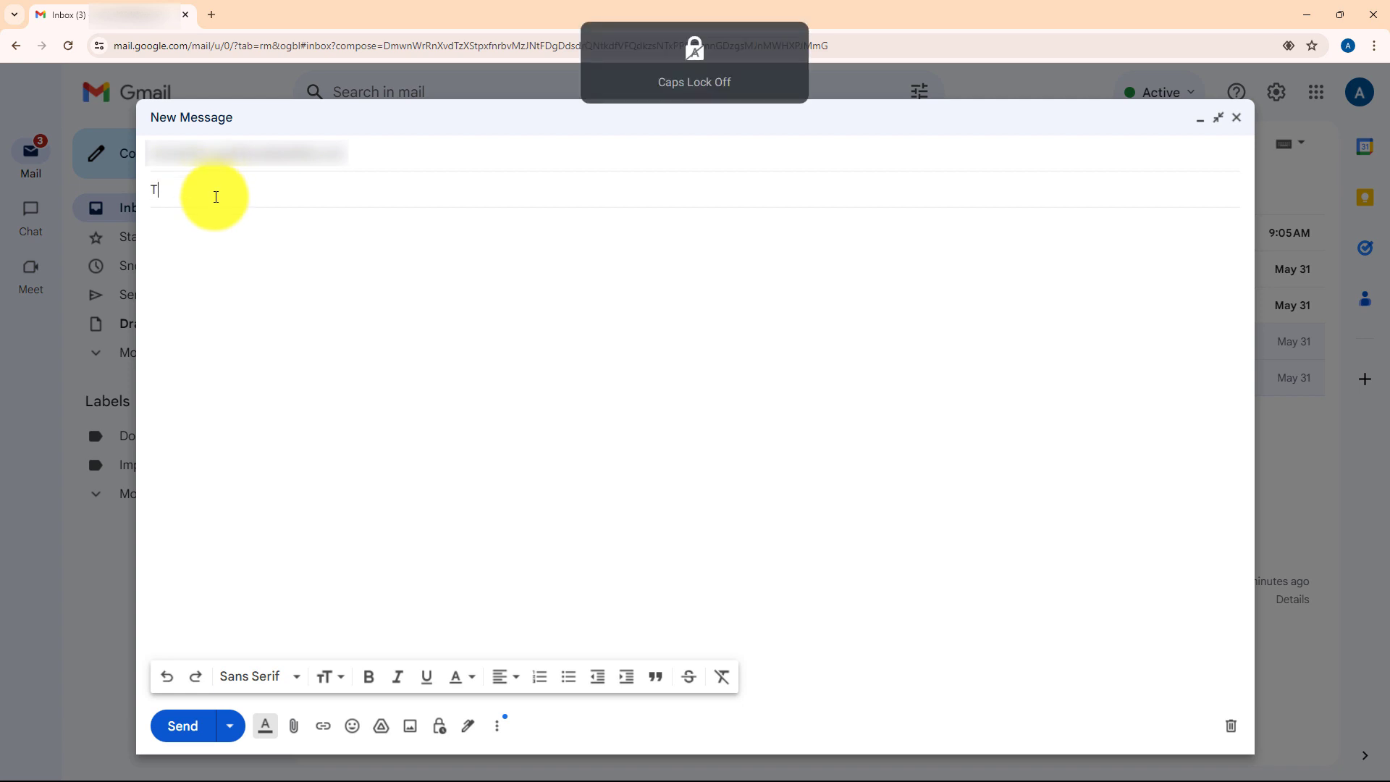
pyautogui.write('T')
pyautogui.press('capslock')
pyautogui.write('est')
pyautogui.press('capslock')
pyautogui.write('E')
pyautogui.press('capslock')
pyautogui.write('mail')
# - Write the body 'This is a test mail' and send the message
pyautogui.click(190, 252)
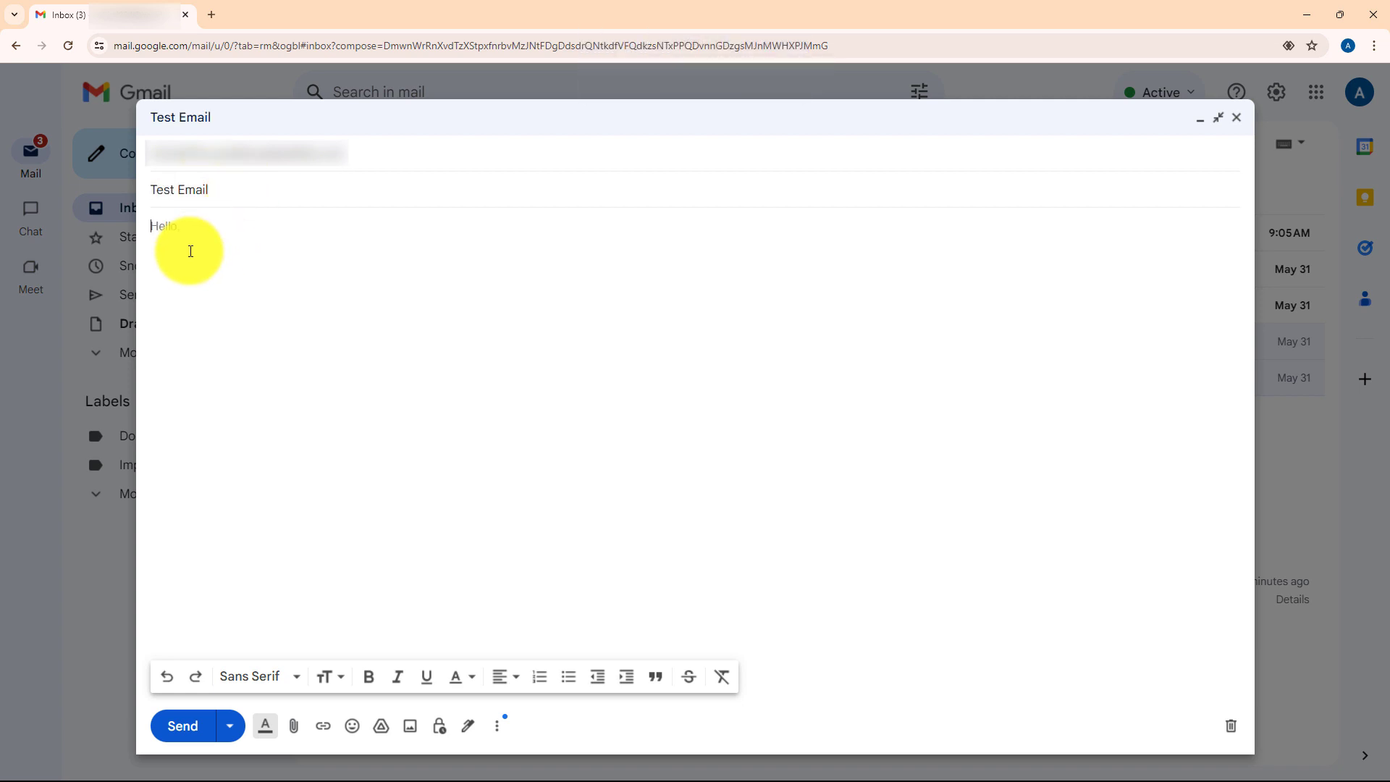
pyautogui.press('capslock')
pyautogui.write('T')
pyautogui.press('capslock')
pyautogui.write('his is a test mail')
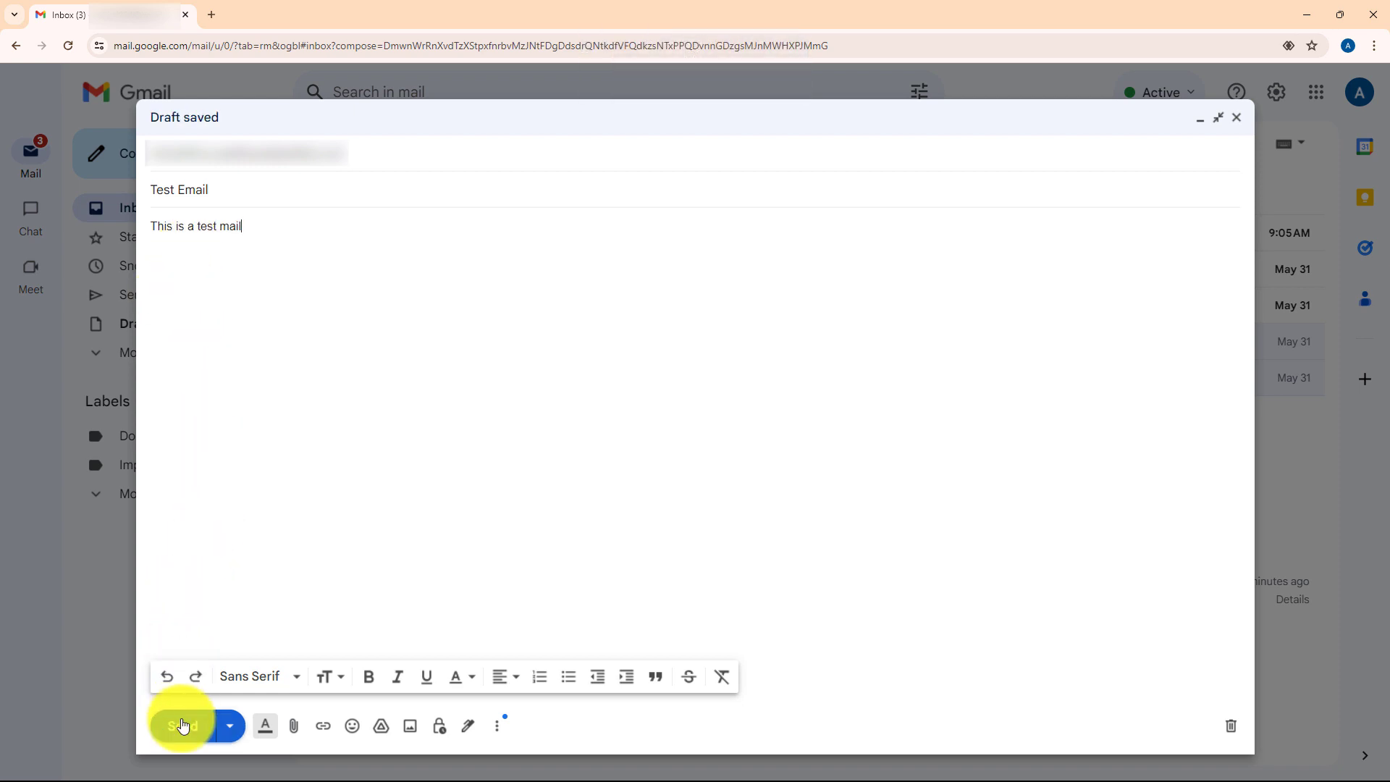
pyautogui.click(182, 723)
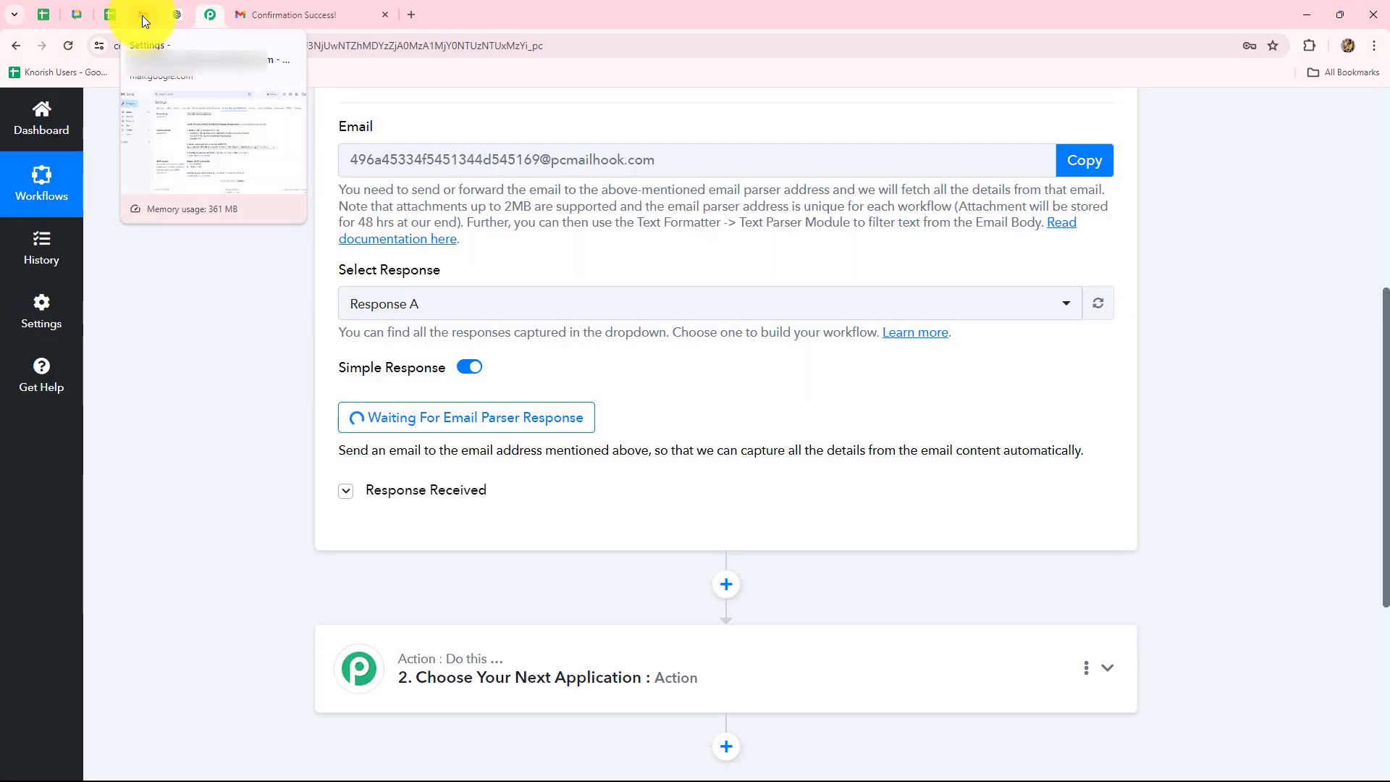
# - Open the newly received 'Test Email' message in the Gmail inbox
pyautogui.click(143, 16)
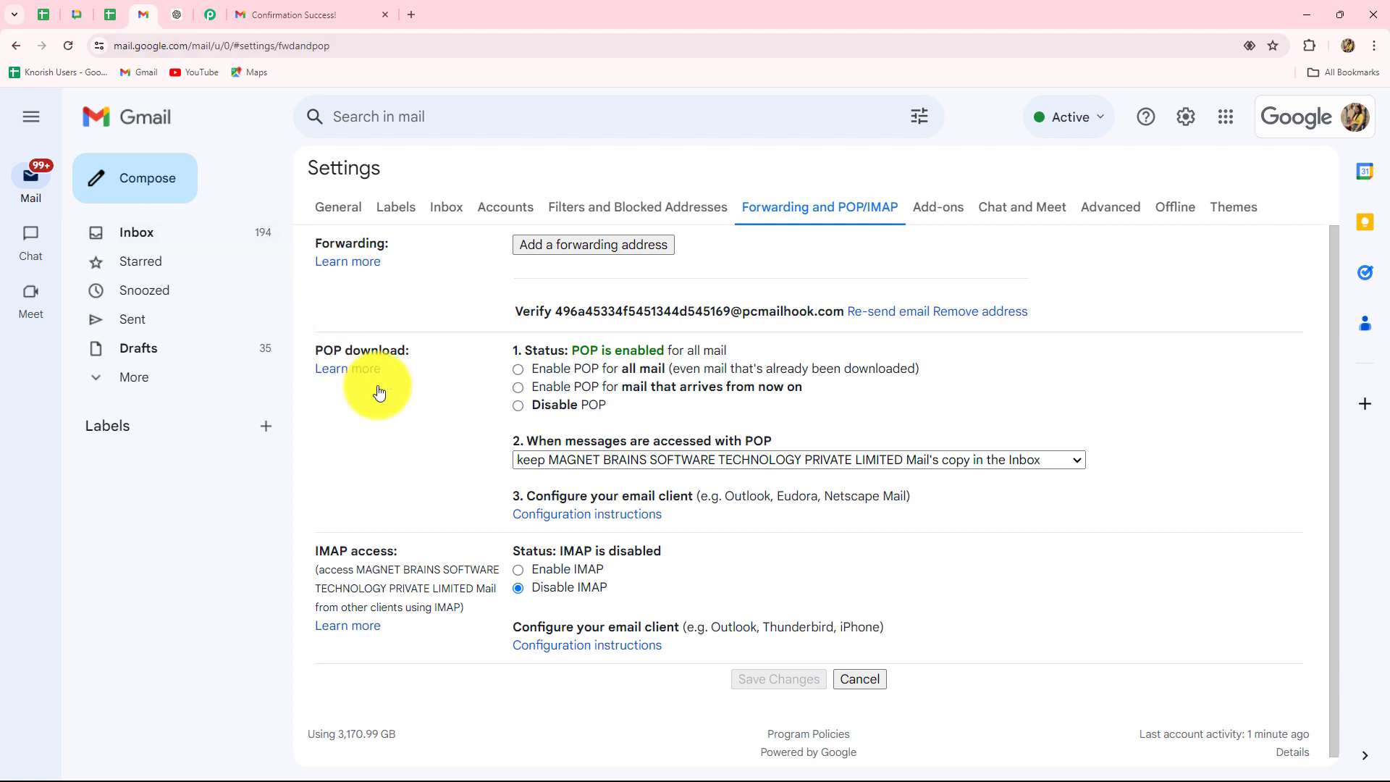
pyautogui.click(141, 231)
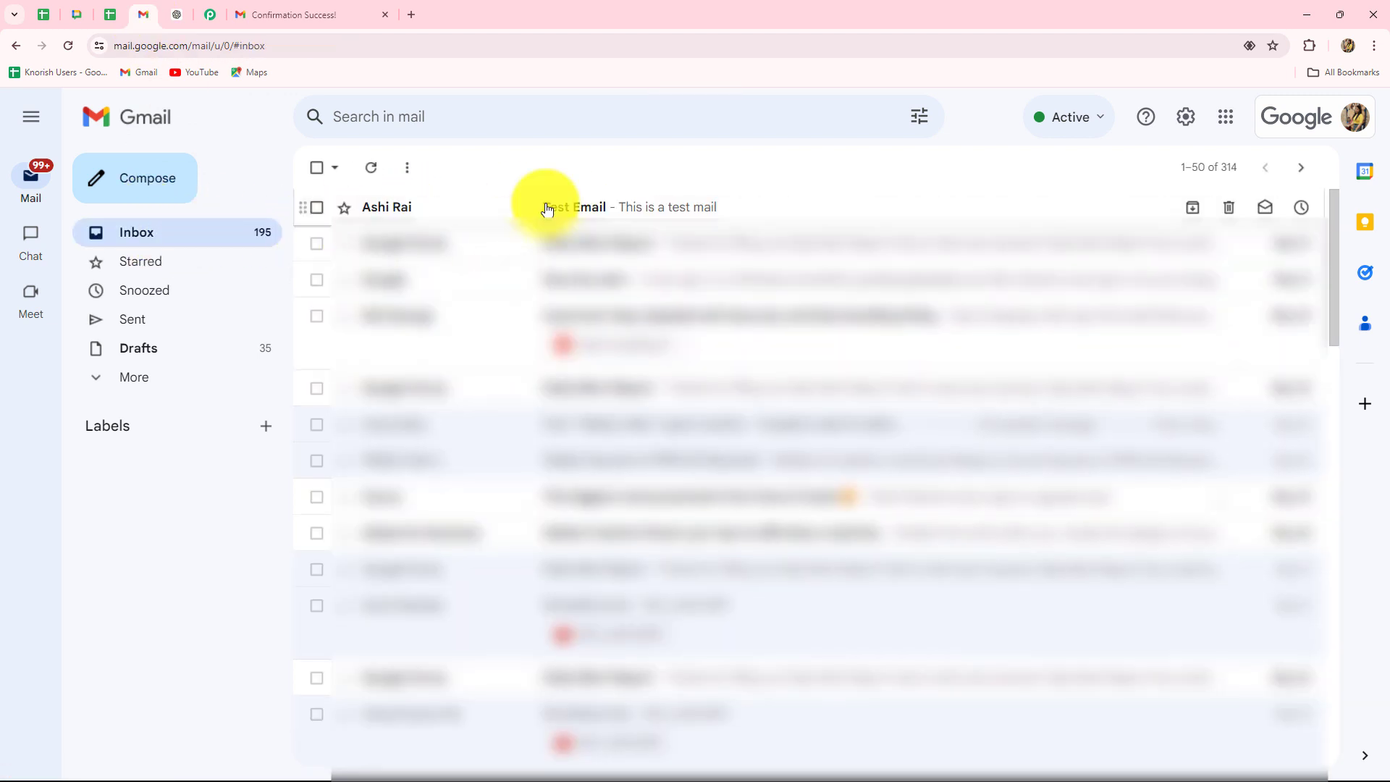
pyautogui.click(543, 207)
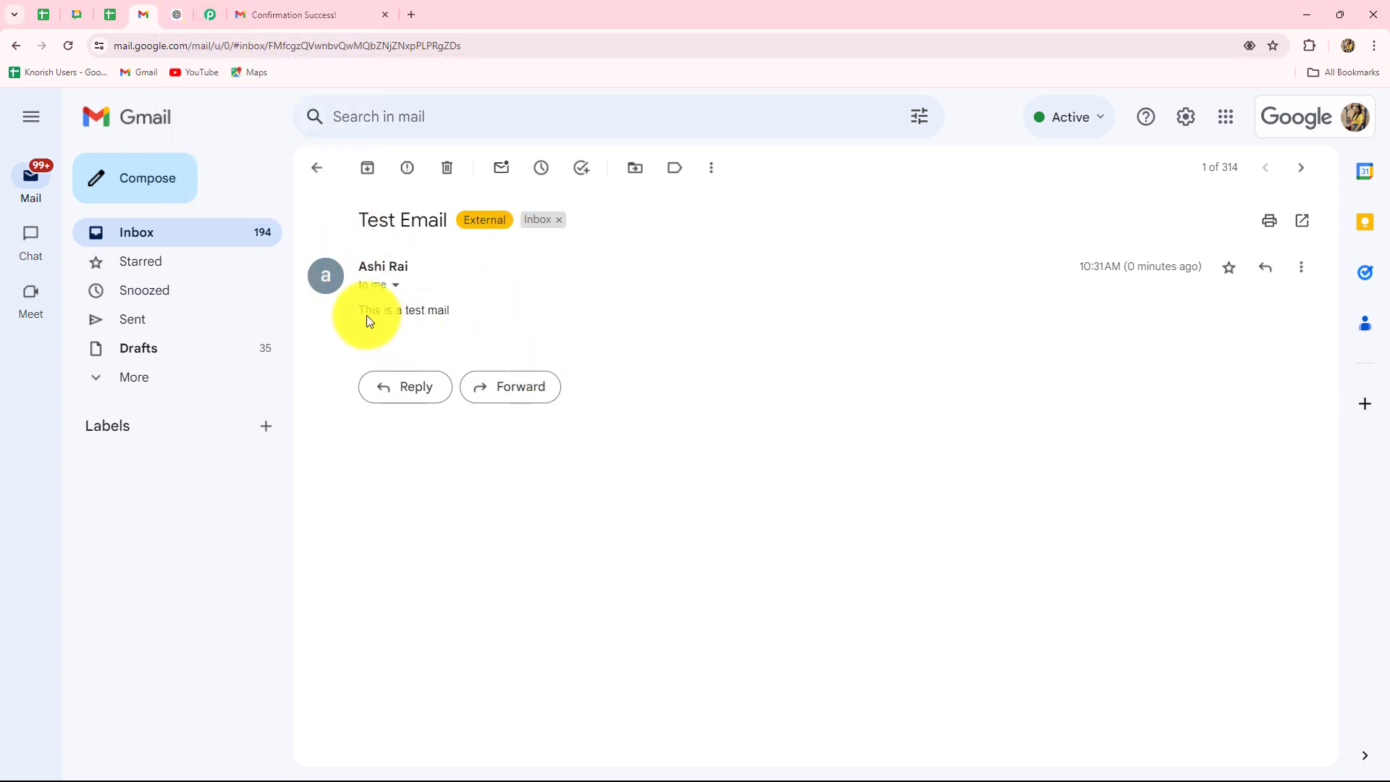
pyautogui.click(214, 18)
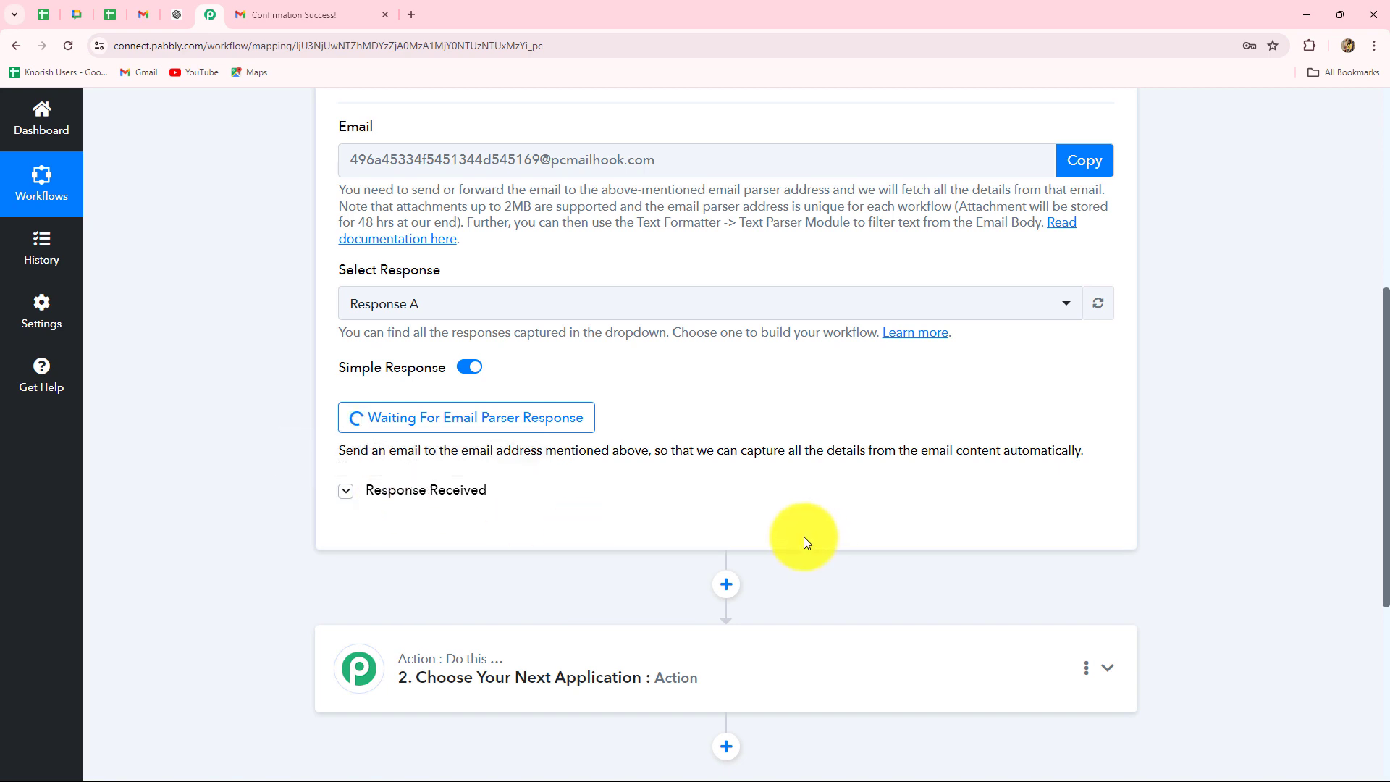
# - In Gmail's settings, forward a copy of incoming mail to the parser address and save
pyautogui.click(139, 16)
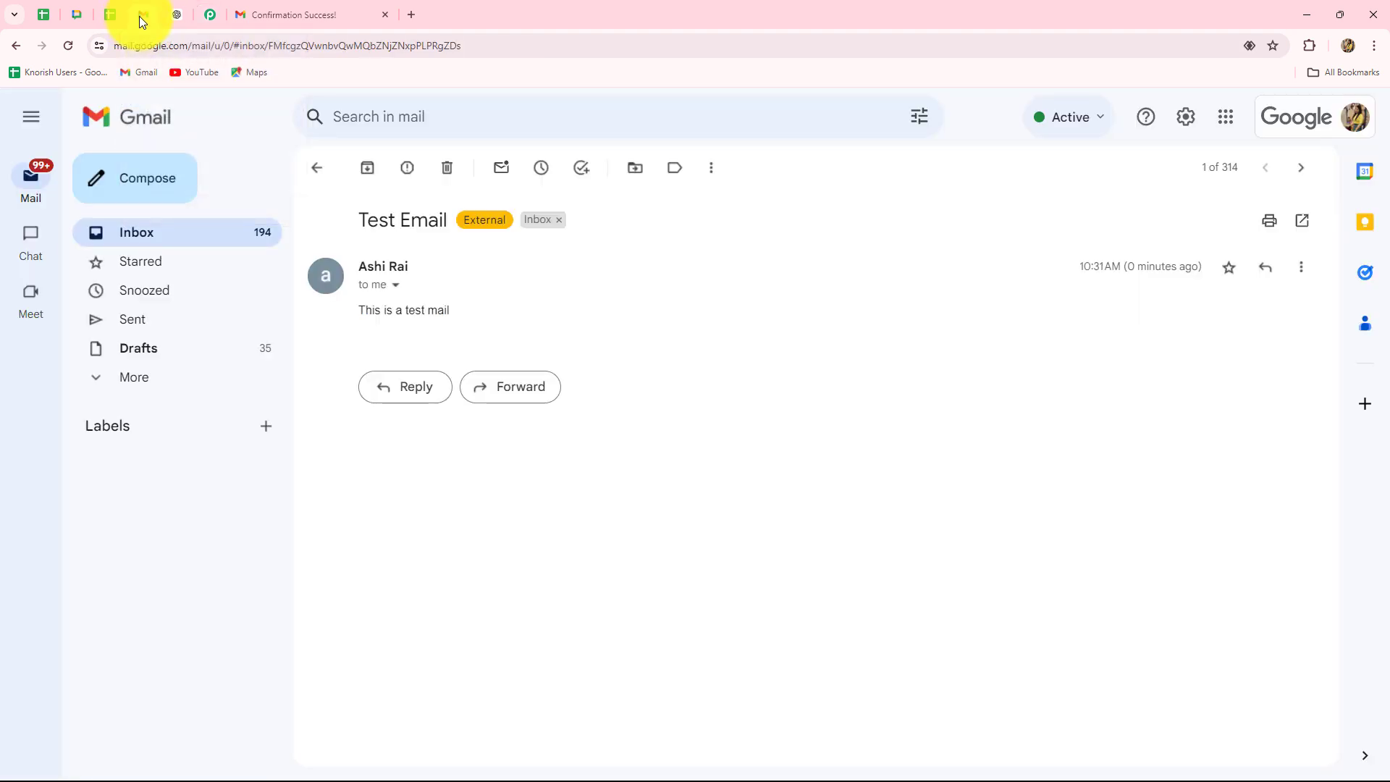
pyautogui.click(1186, 120)
pyautogui.click(1142, 211)
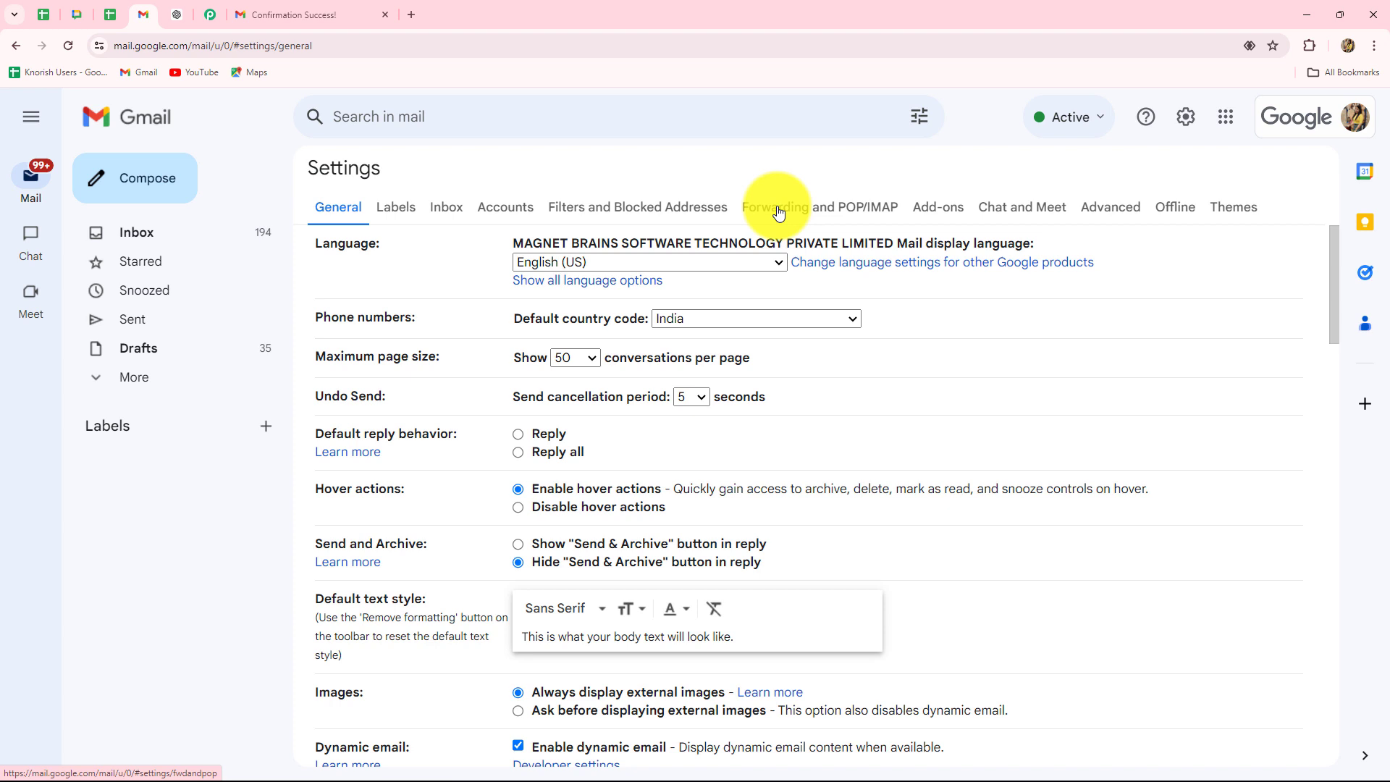
pyautogui.click(778, 212)
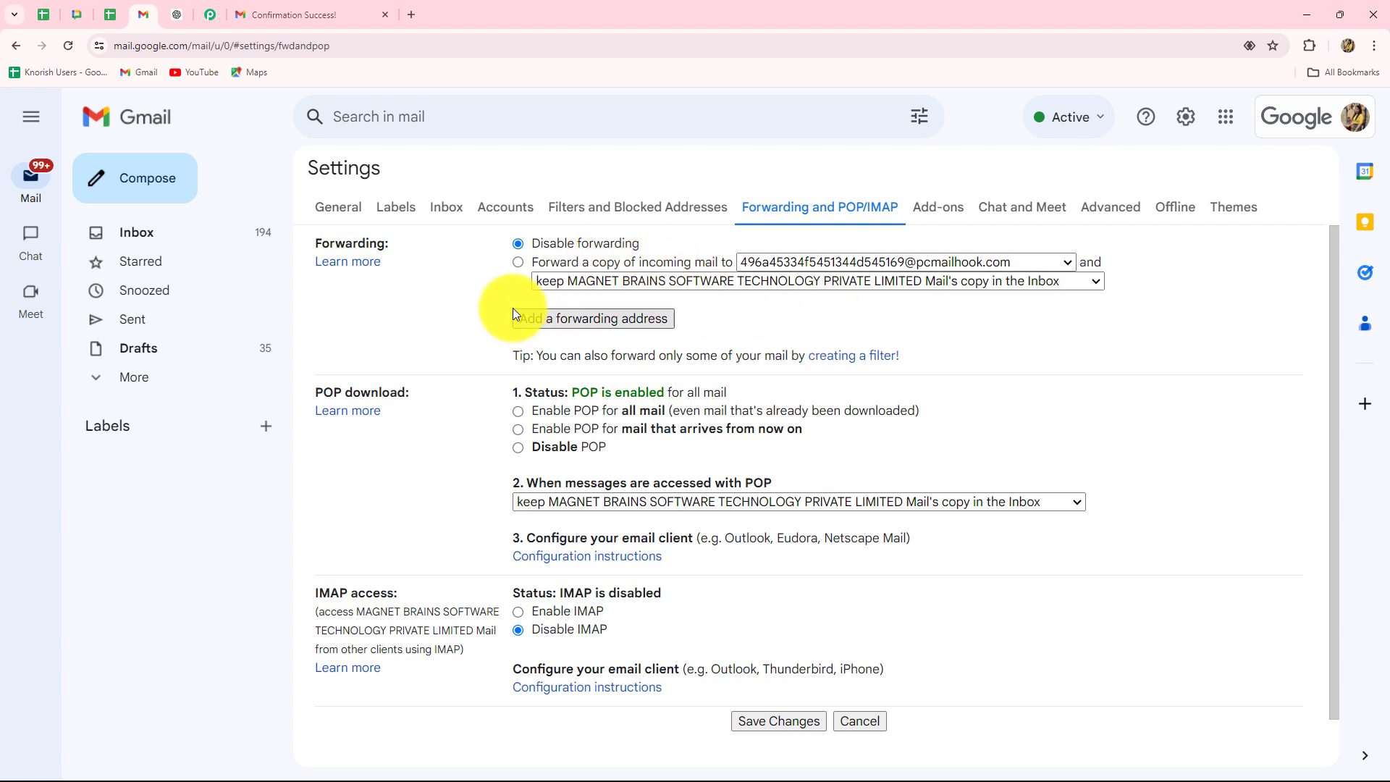
pyautogui.click(519, 262)
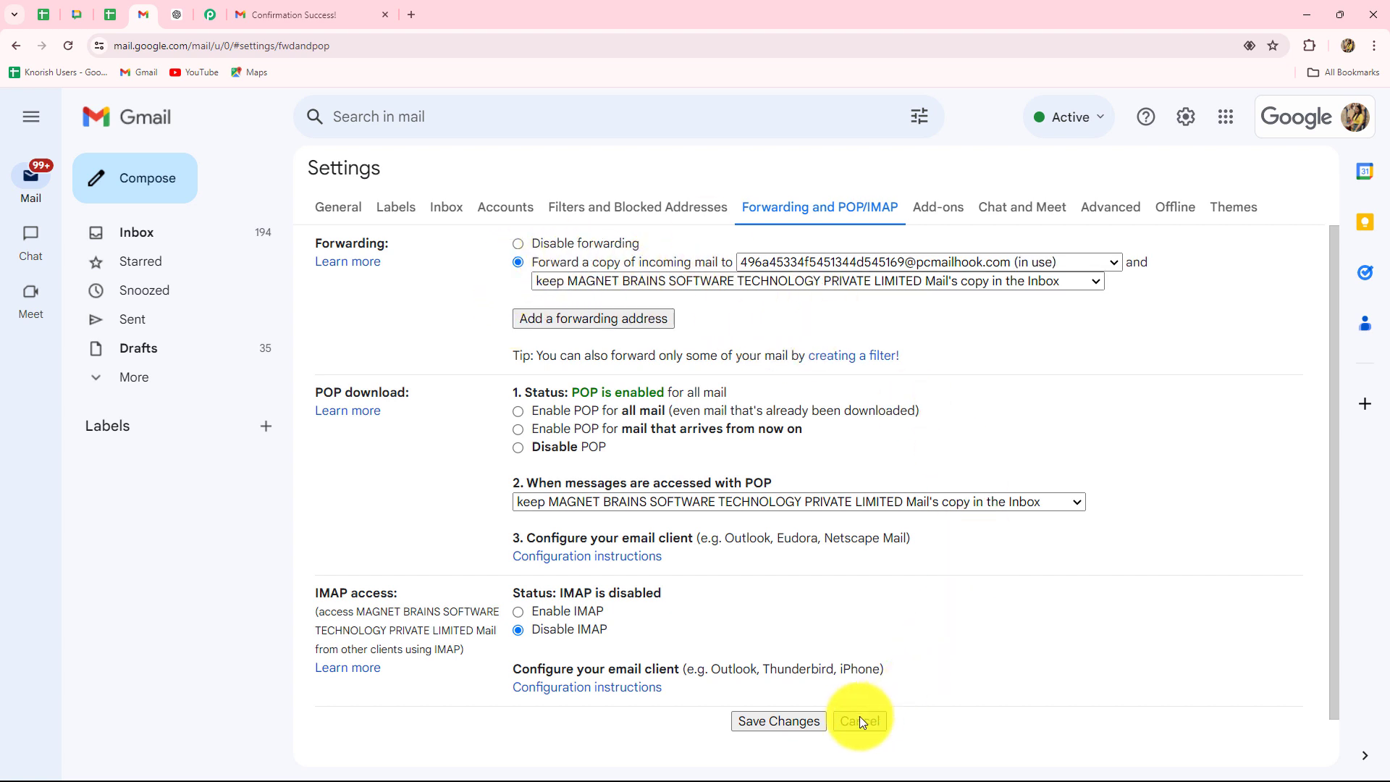
pyautogui.click(779, 720)
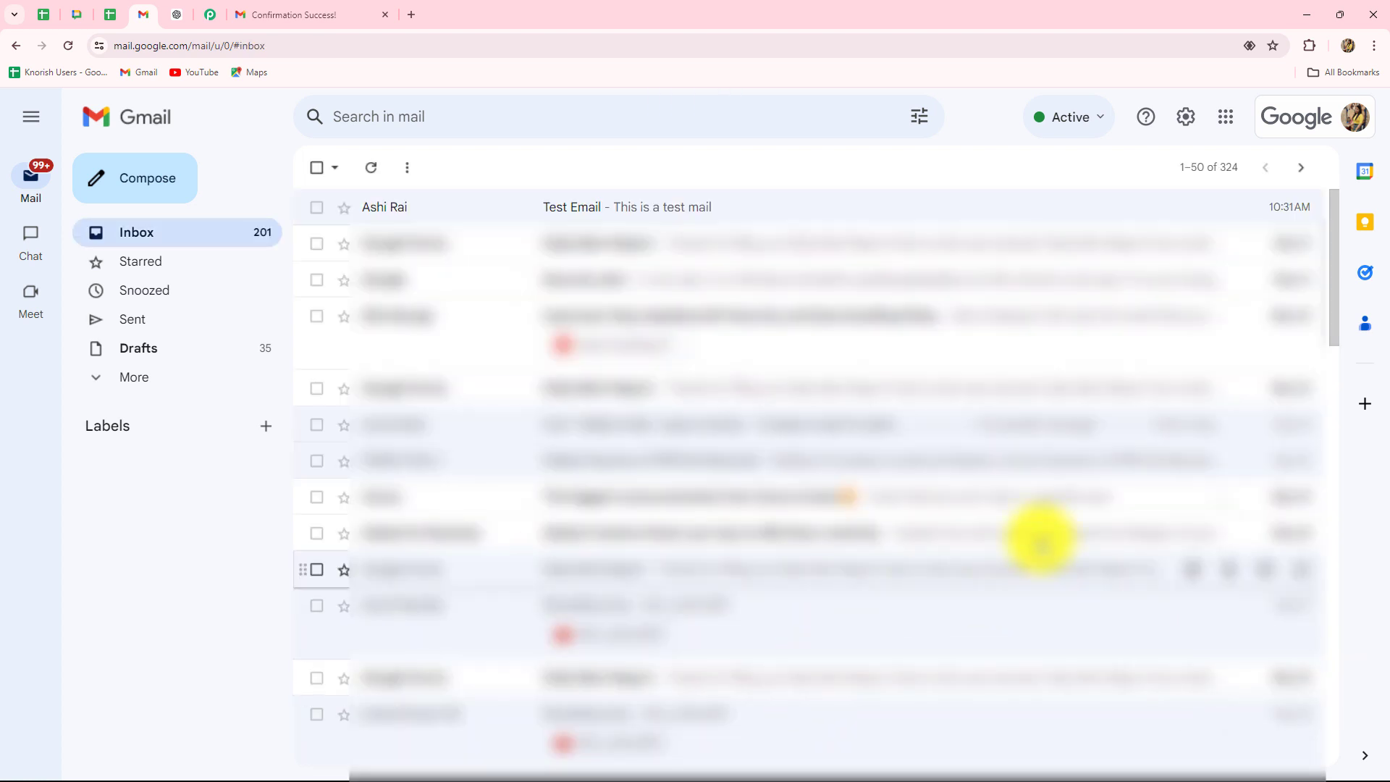
# - Give a new email the subject 'New Lead Alert!'
pyautogui.click(207, 14)
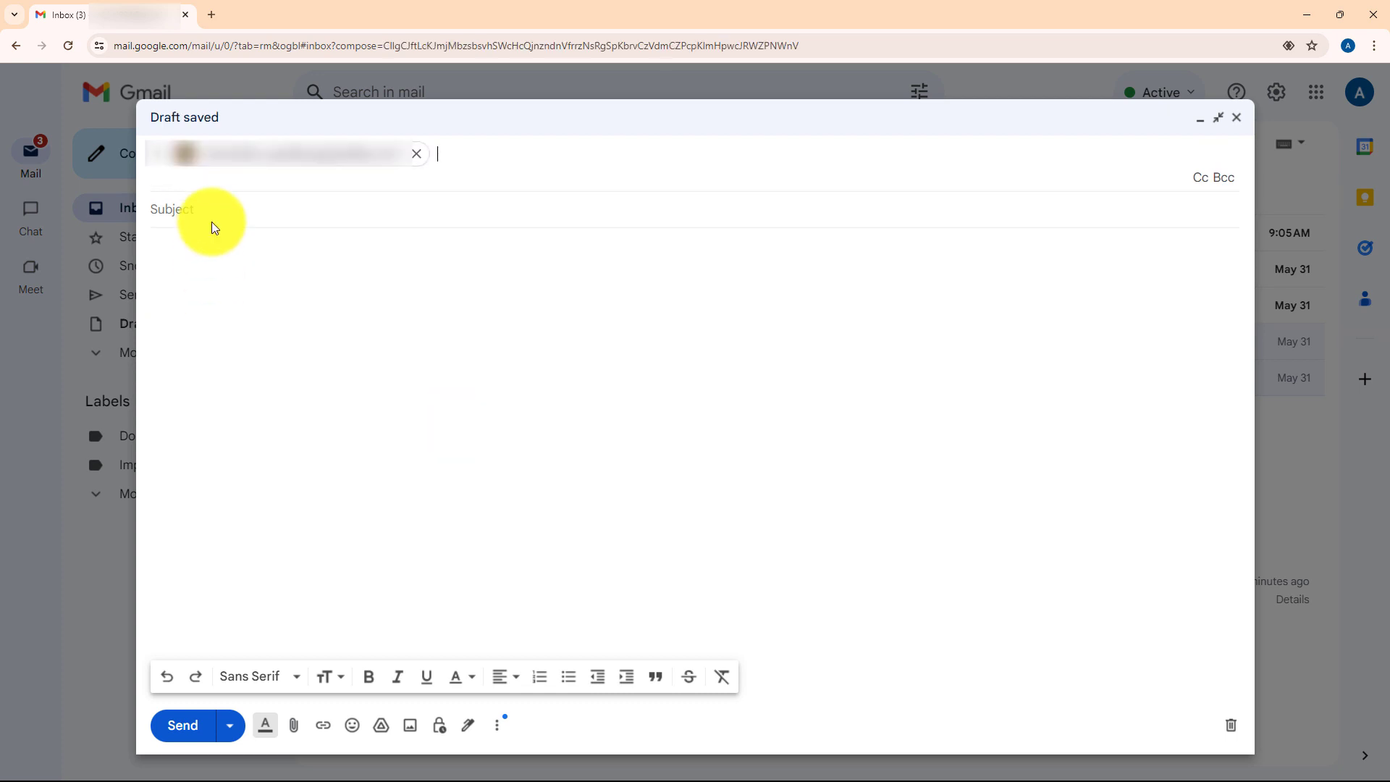
pyautogui.click(201, 208)
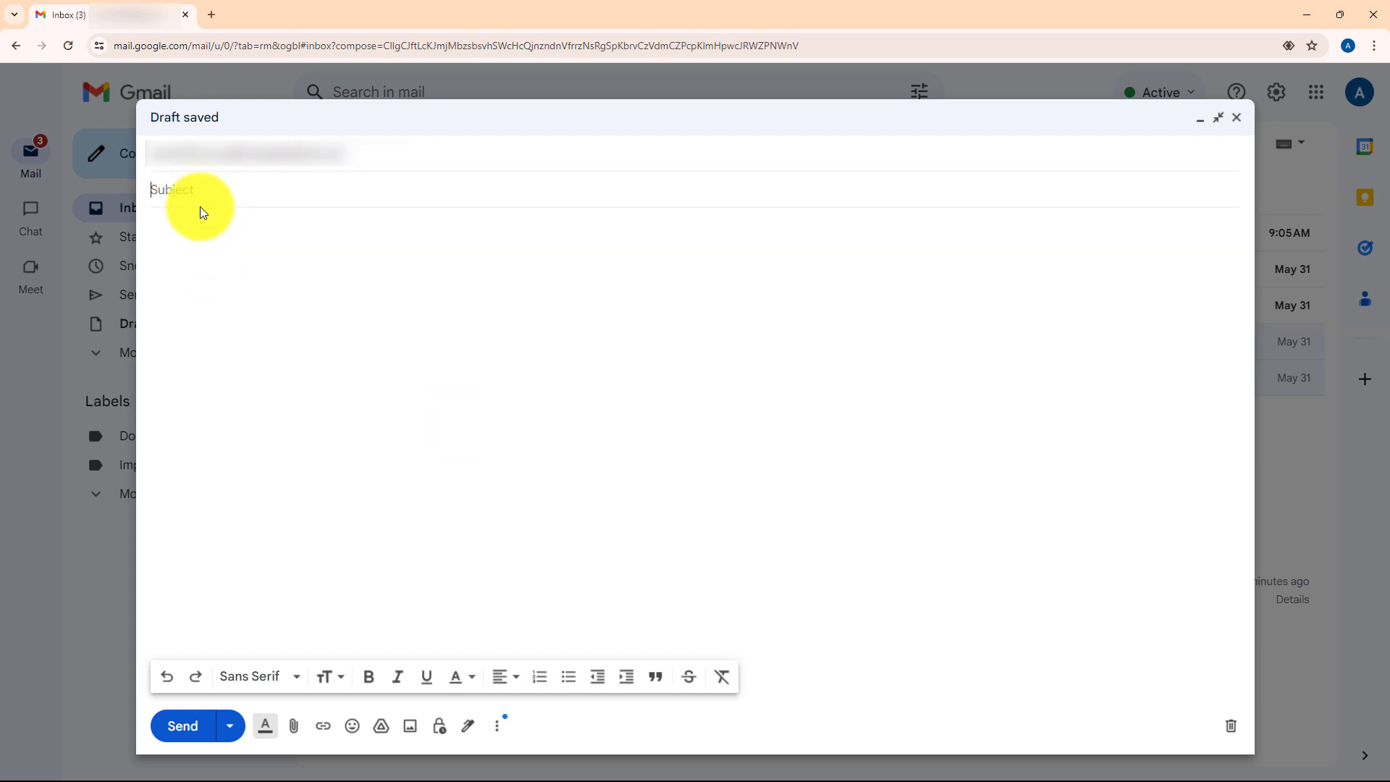
pyautogui.write('N')
pyautogui.press('capslock')
pyautogui.write('ew Lead Alert!')
# - Paste the lead details into the message body and send the email
pyautogui.click(187, 235)
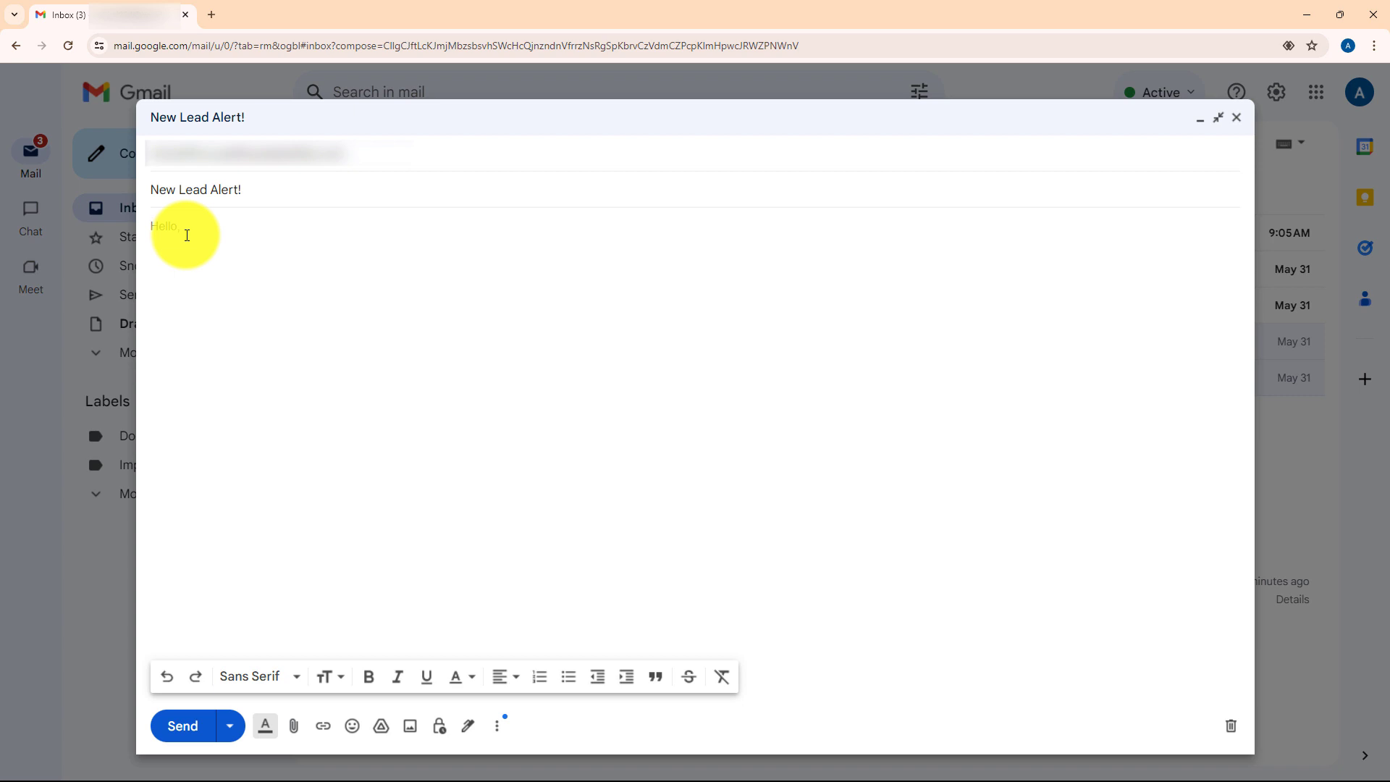
pyautogui.press('capslock')
pyautogui.press('capslock')
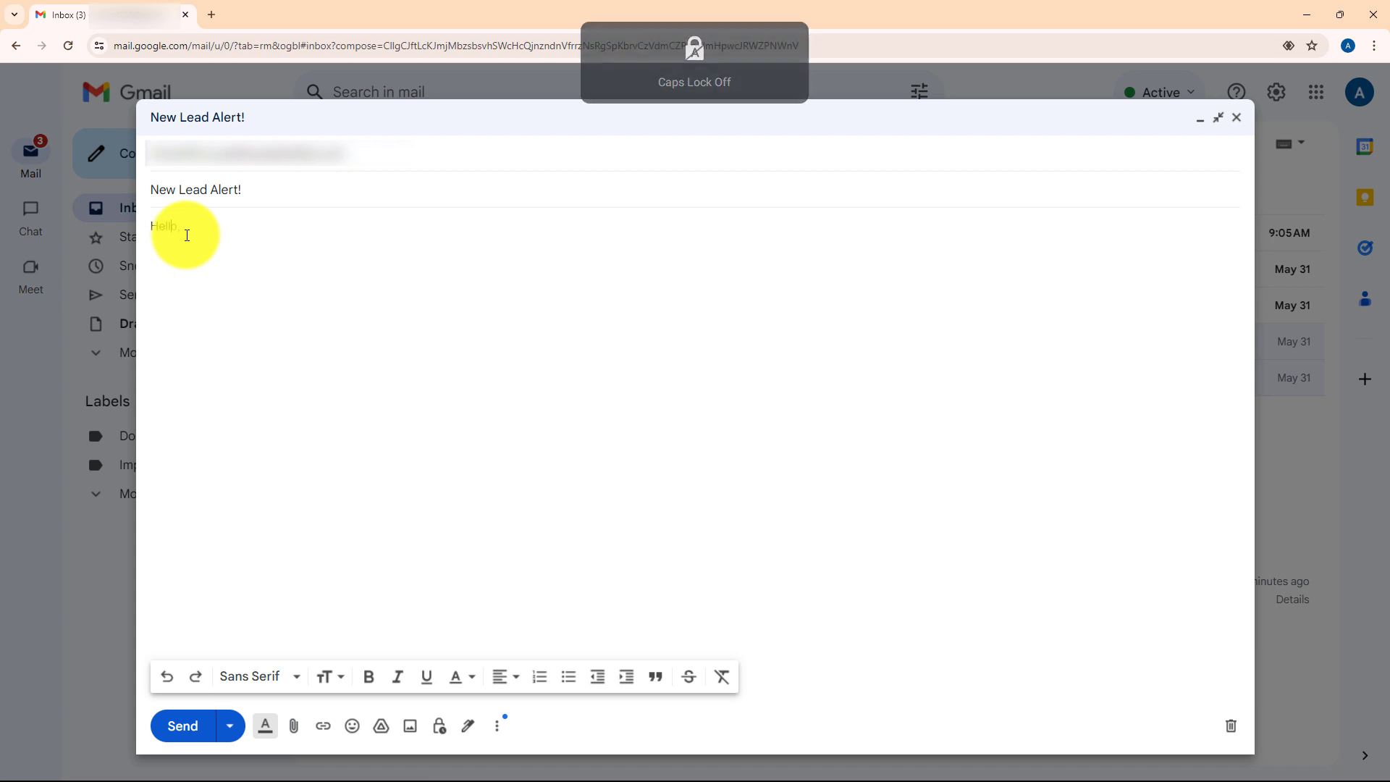
pyautogui.hotkey('ctrl', 'v')
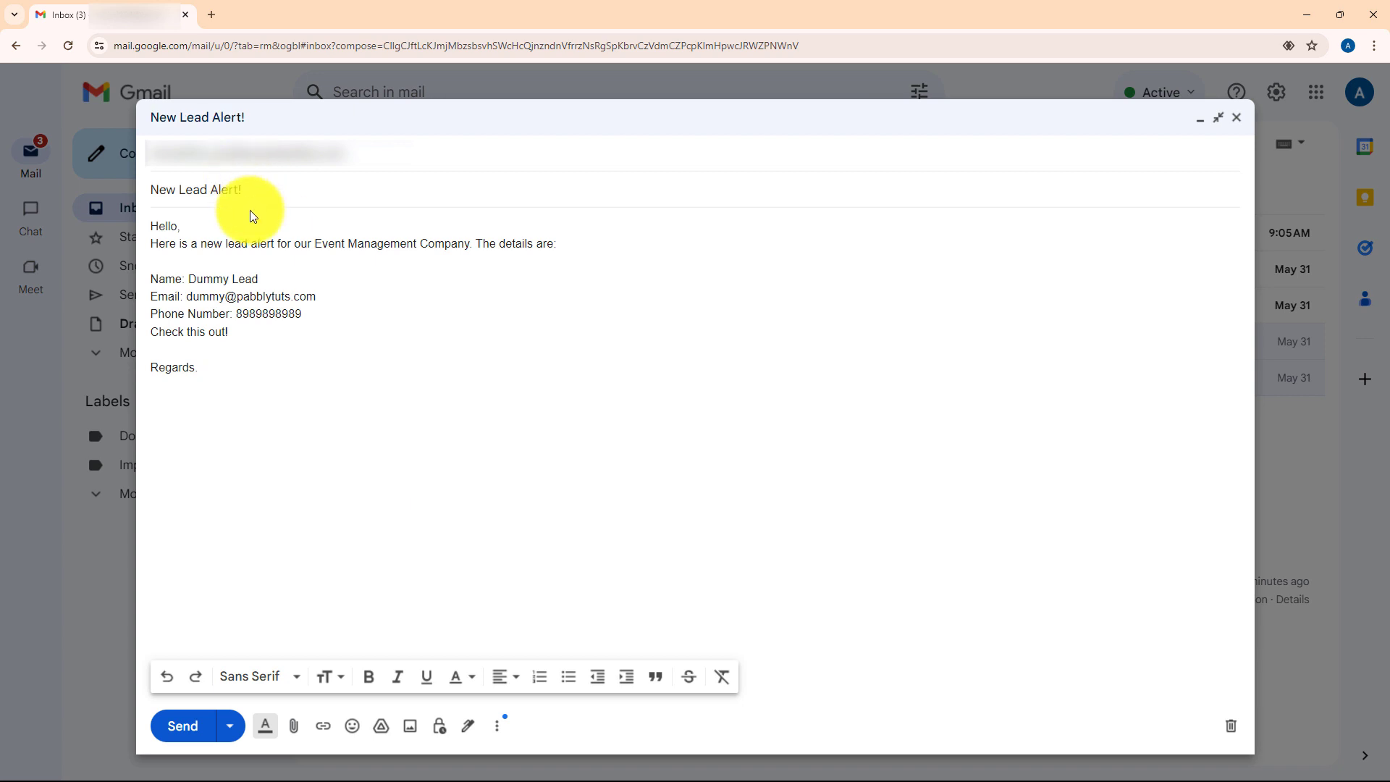
pyautogui.click(297, 464)
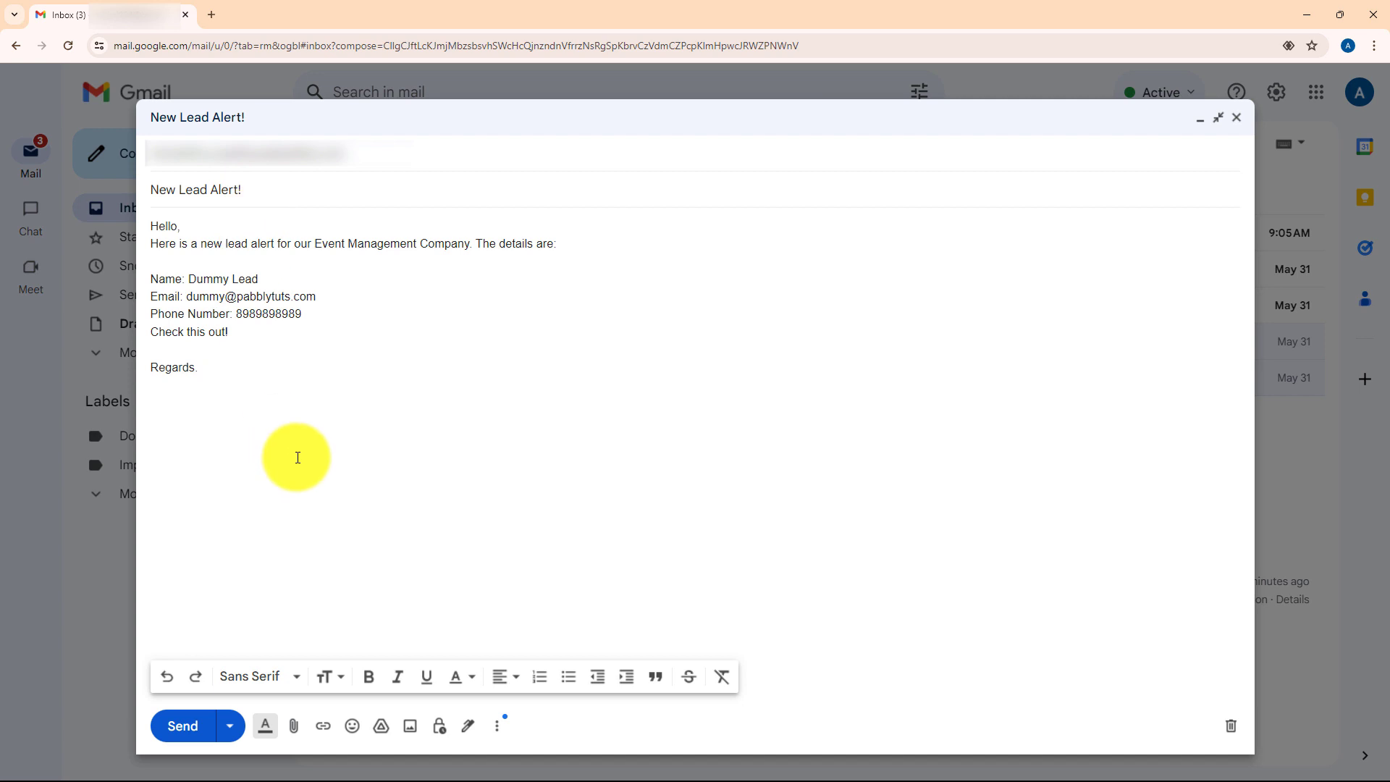
pyautogui.click(186, 736)
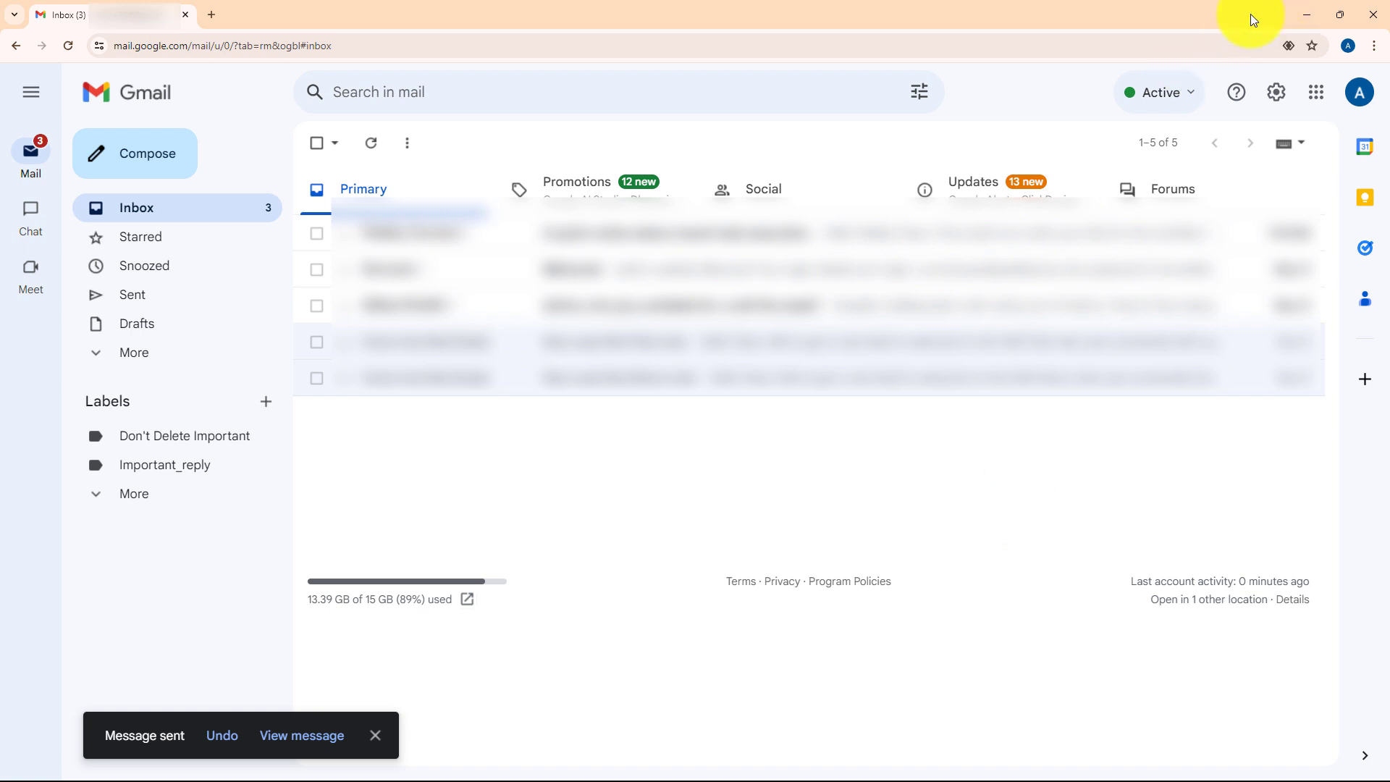
pyautogui.click(1298, 14)
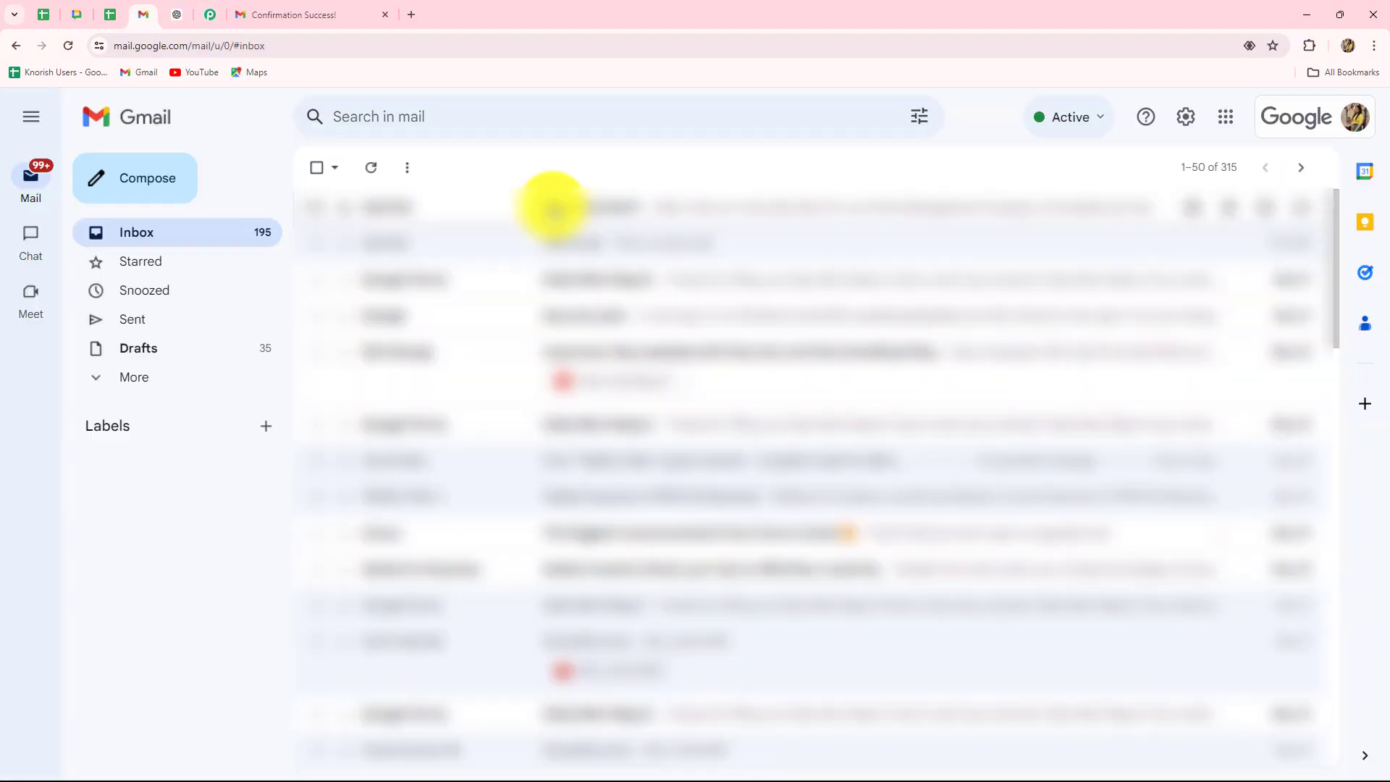
# - Open the received New Lead Alert! email, then expand the parser's Body Text to show the lead details
pyautogui.click(552, 208)
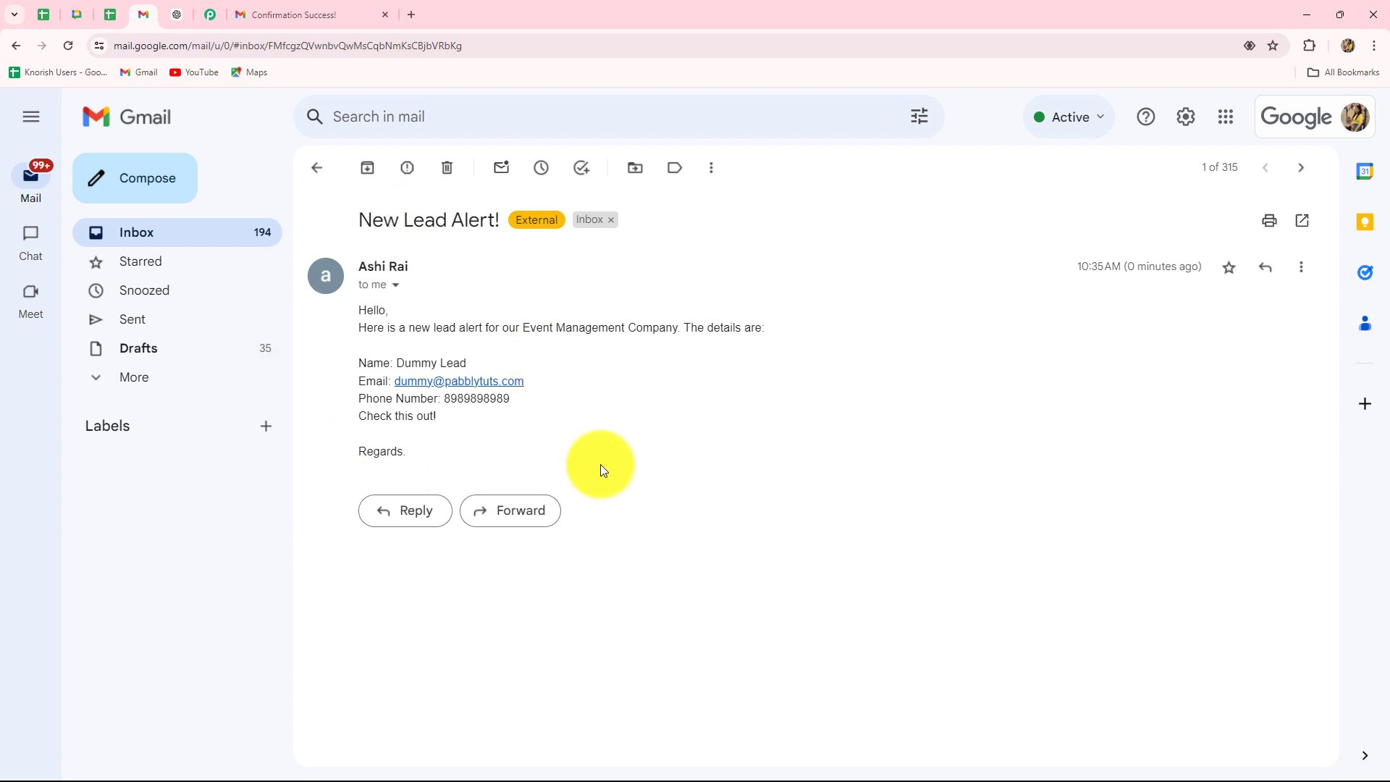
pyautogui.click(210, 14)
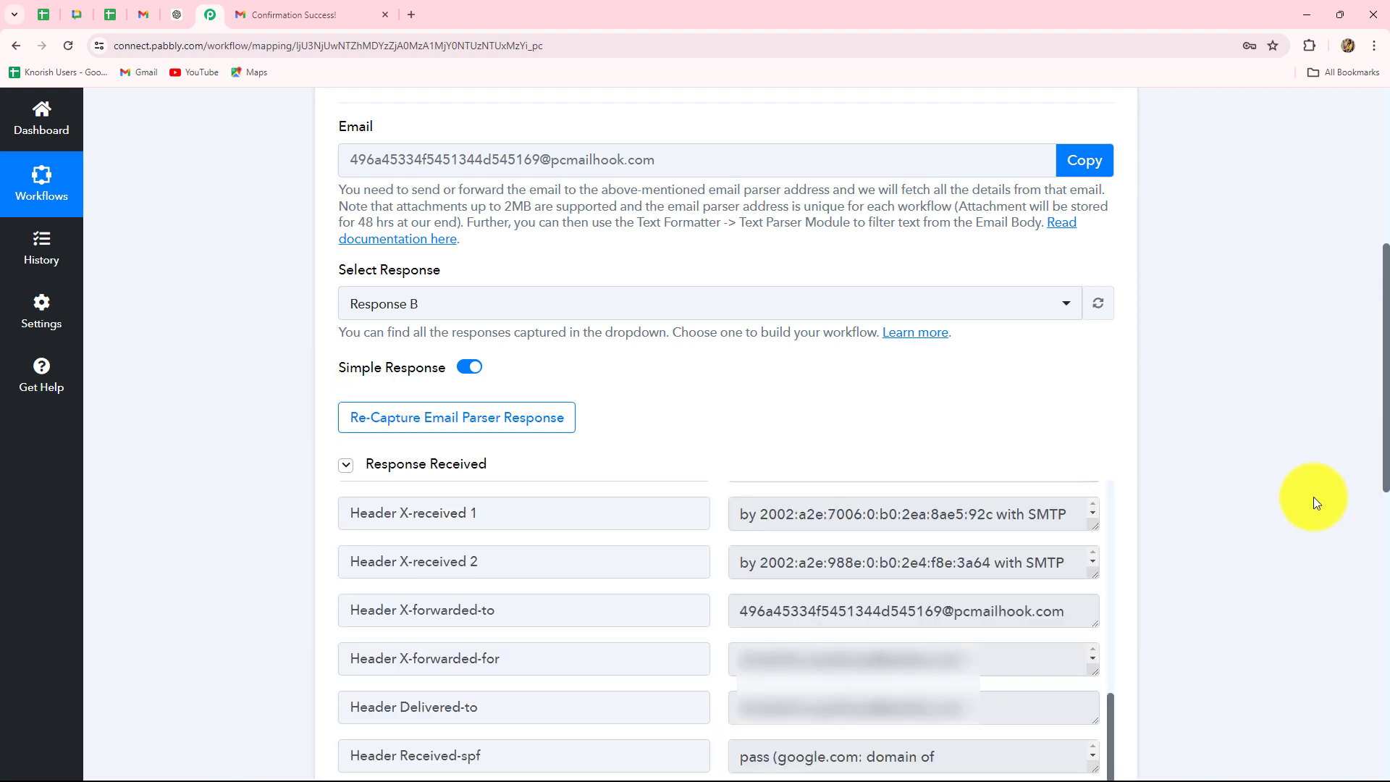
pyautogui.scroll(-10, 1313, 496)
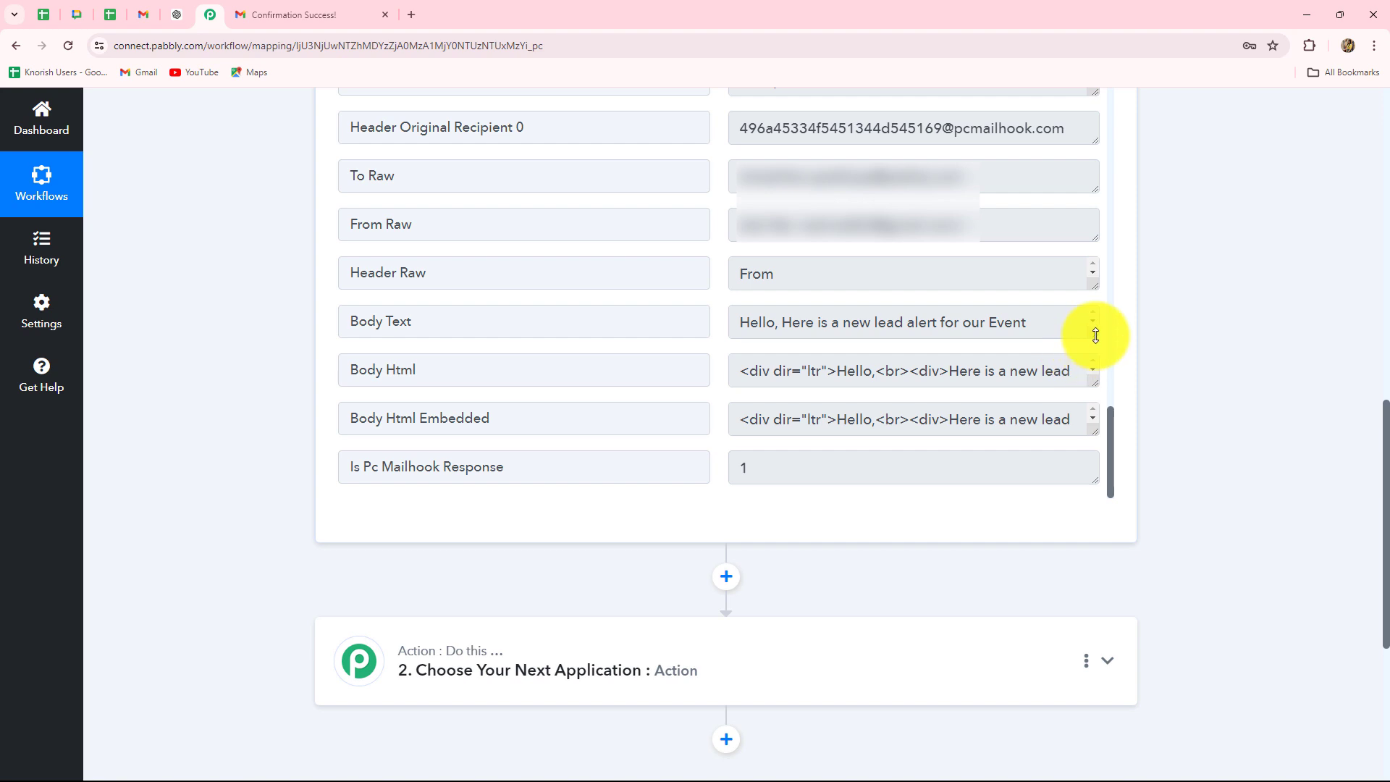
pyautogui.moveTo(1096, 335); pyautogui.dragTo(1101, 481)
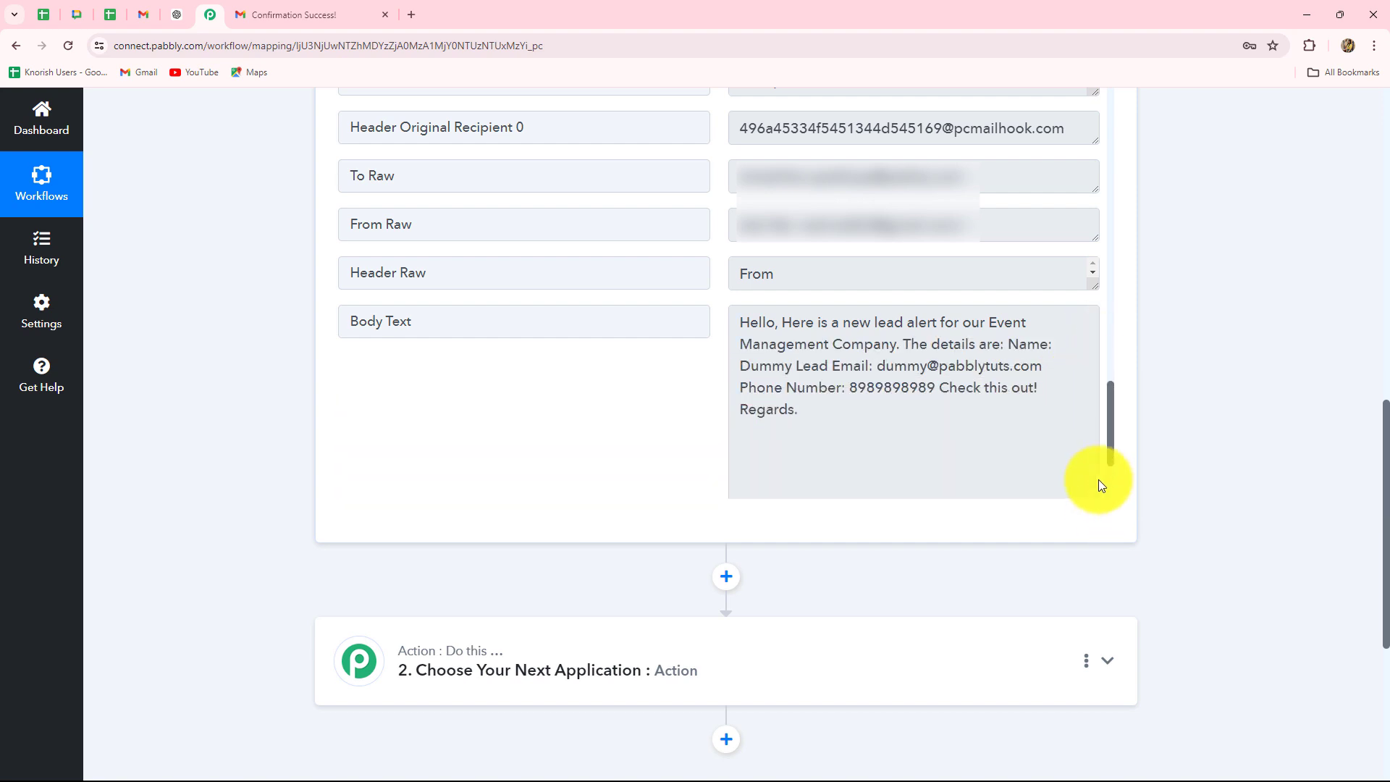
pyautogui.scroll(-2, 1101, 481)
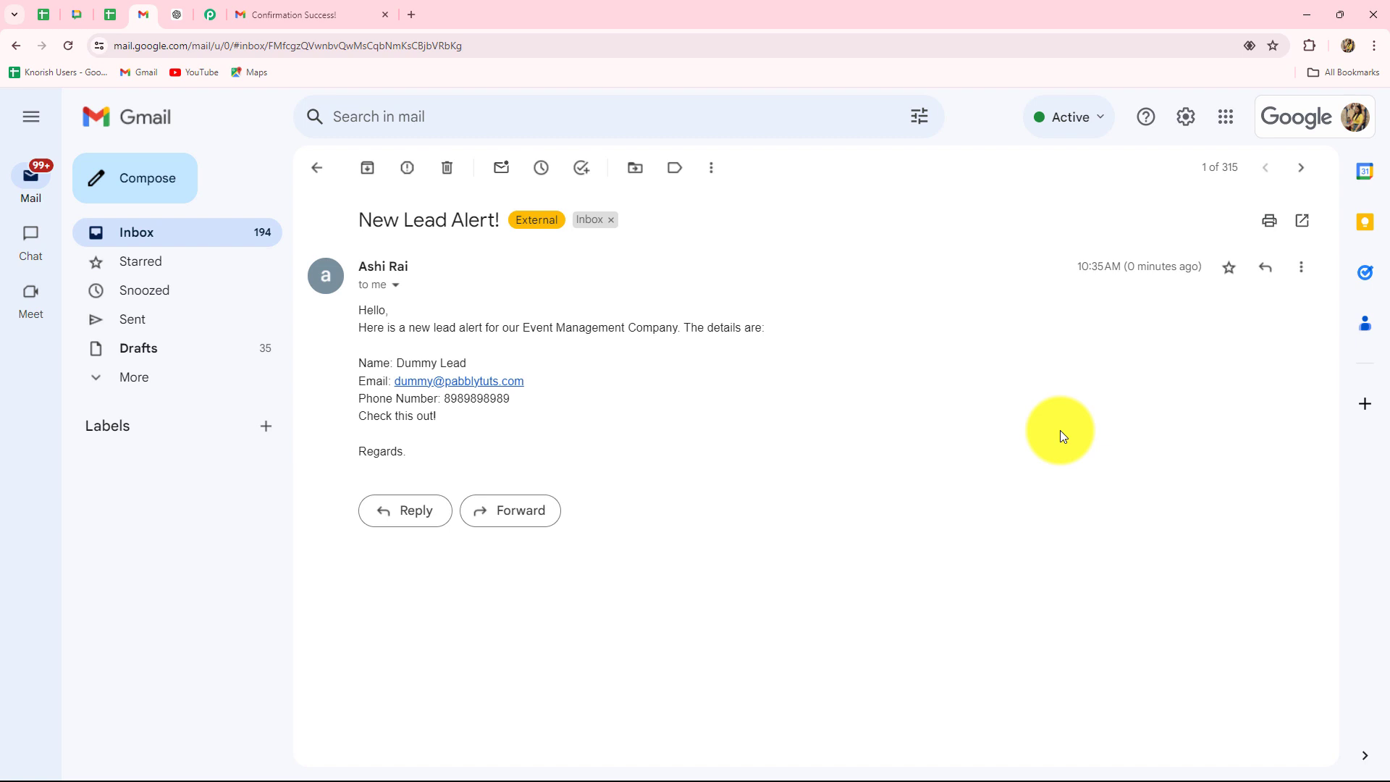
pyautogui.click(208, 16)
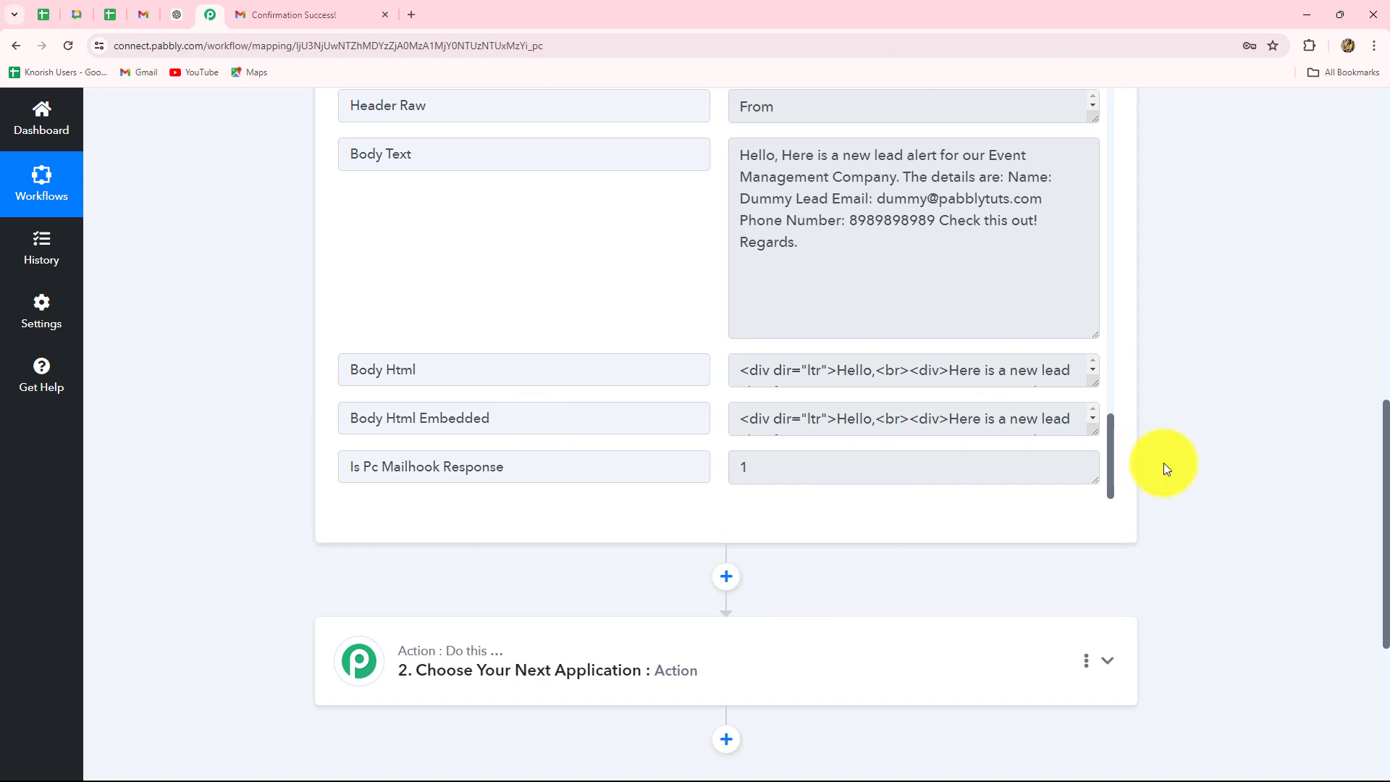
pyautogui.click(143, 16)
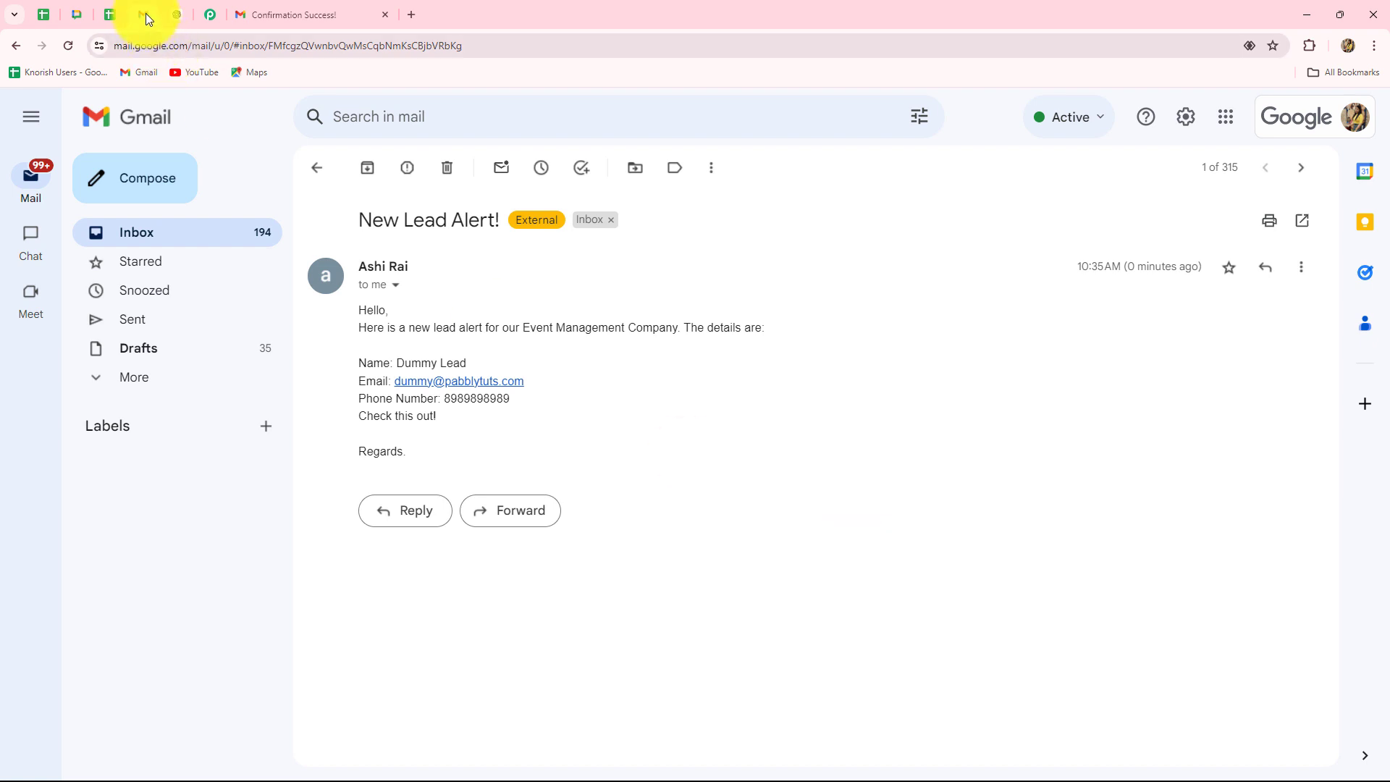
pyautogui.click(211, 13)
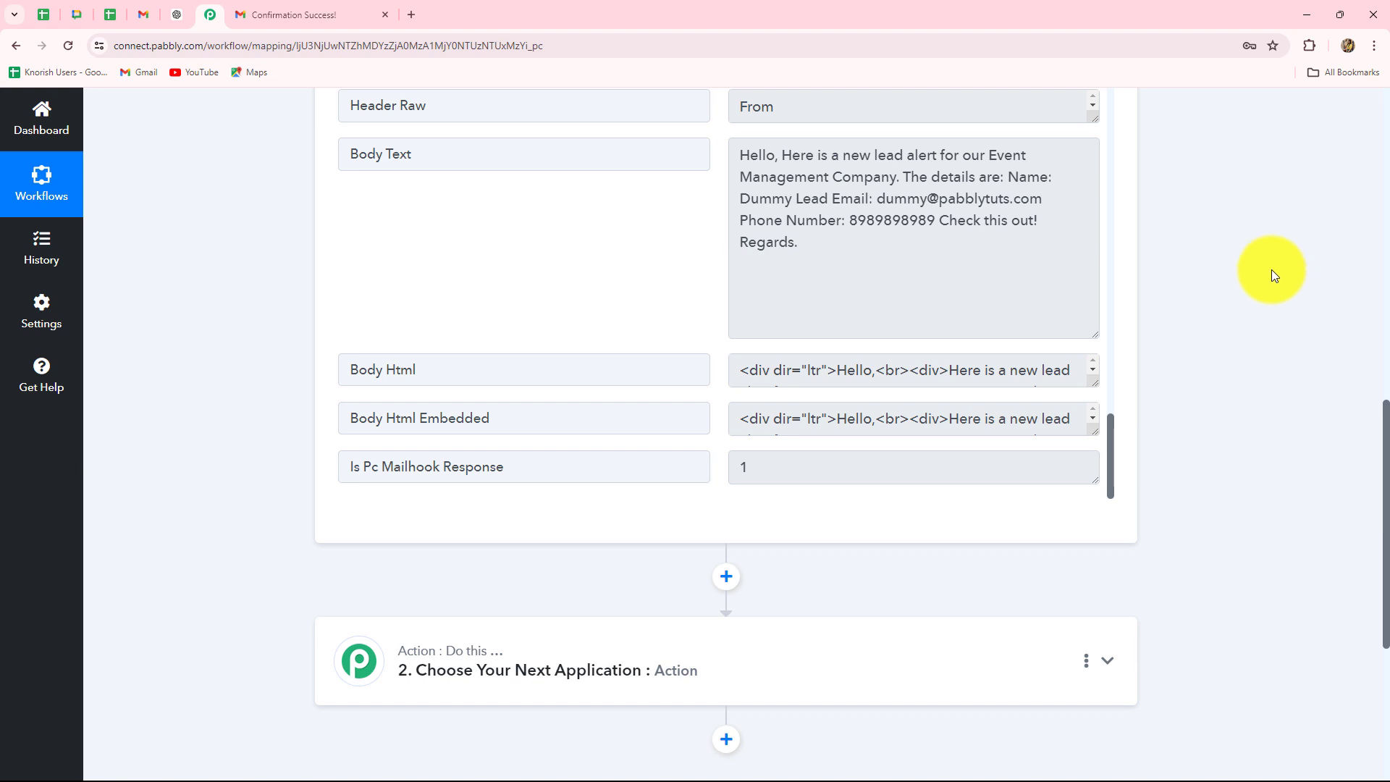
pyautogui.scroll(-5, 497, 180)
# - Add a Filter (Pabbly) step with the Filter Values action event and connect it
pyautogui.click(525, 275)
pyautogui.scroll(5, 467, 336)
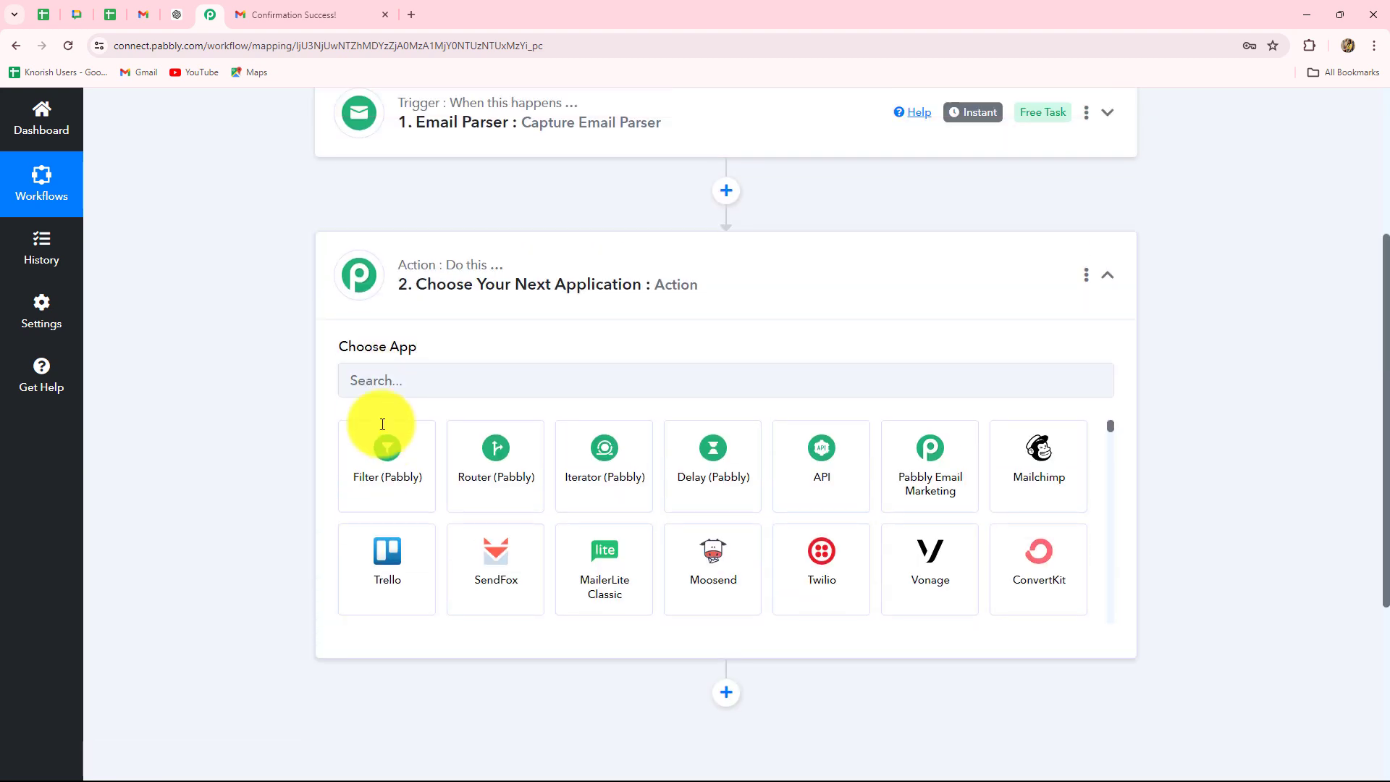
pyautogui.click(368, 488)
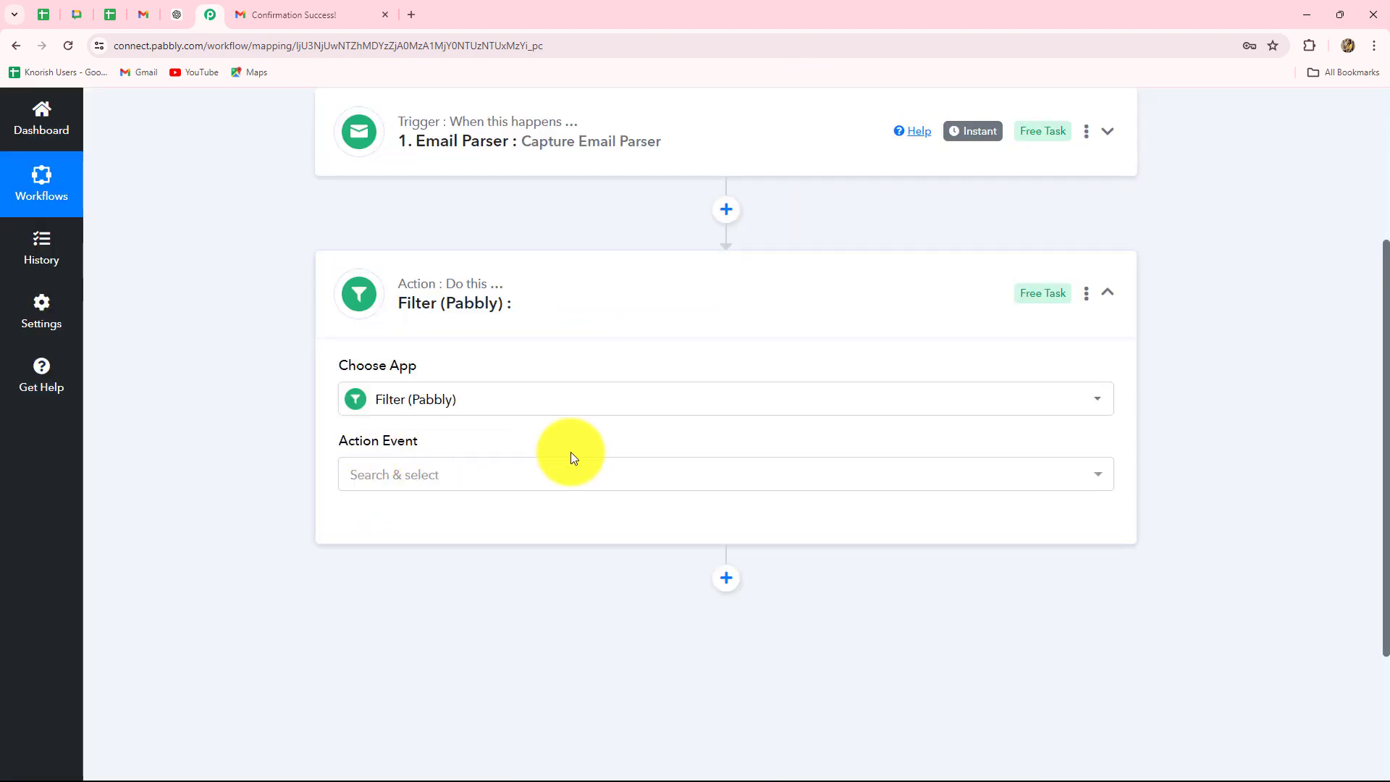
pyautogui.scroll(-3, 571, 452)
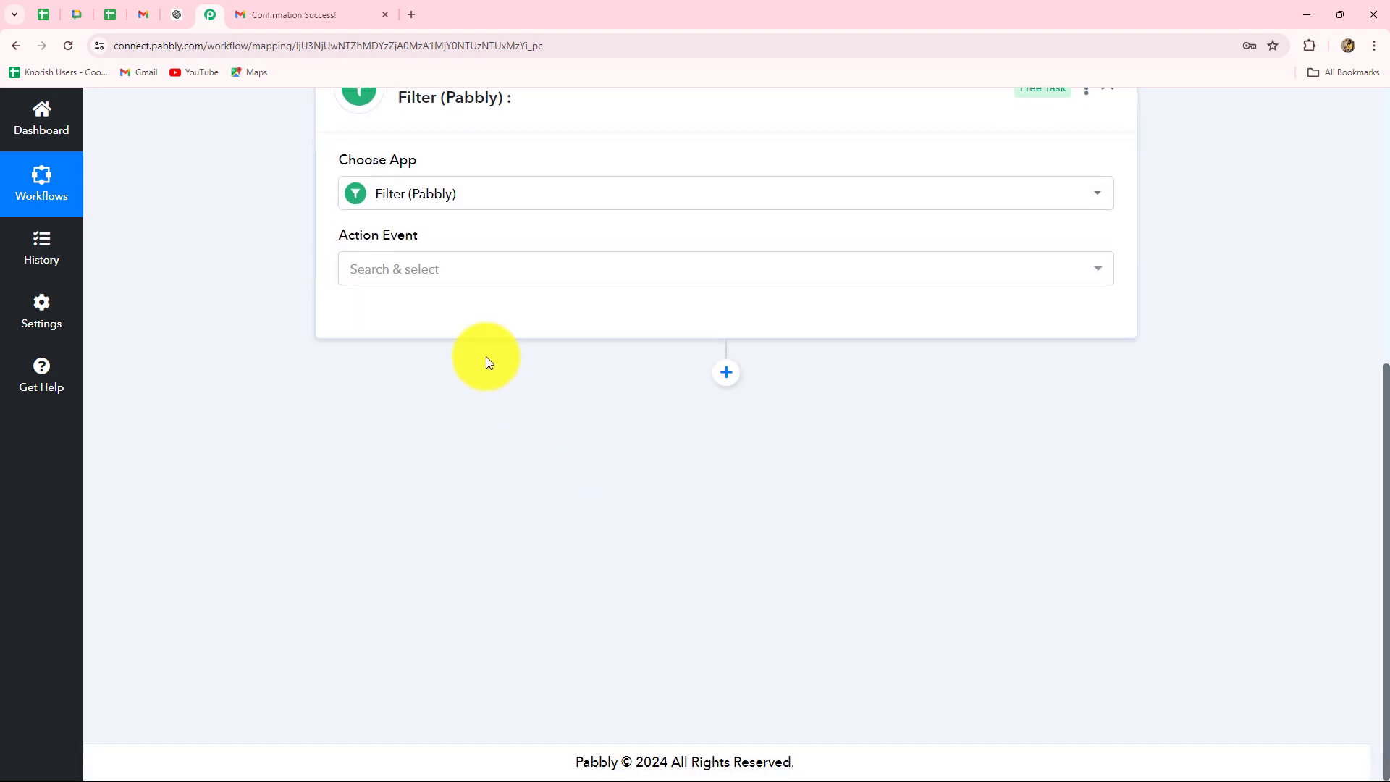
pyautogui.click(416, 270)
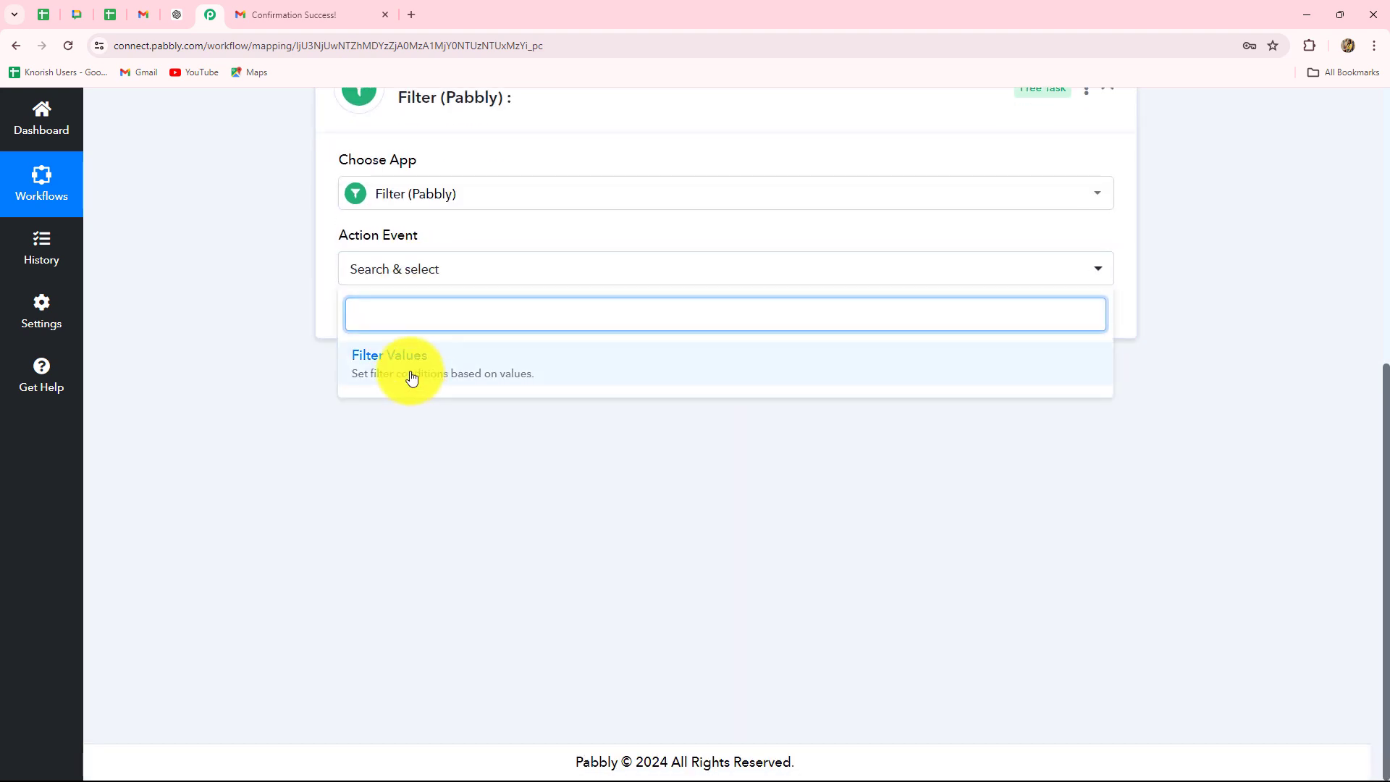
pyautogui.click(412, 377)
pyautogui.click(390, 326)
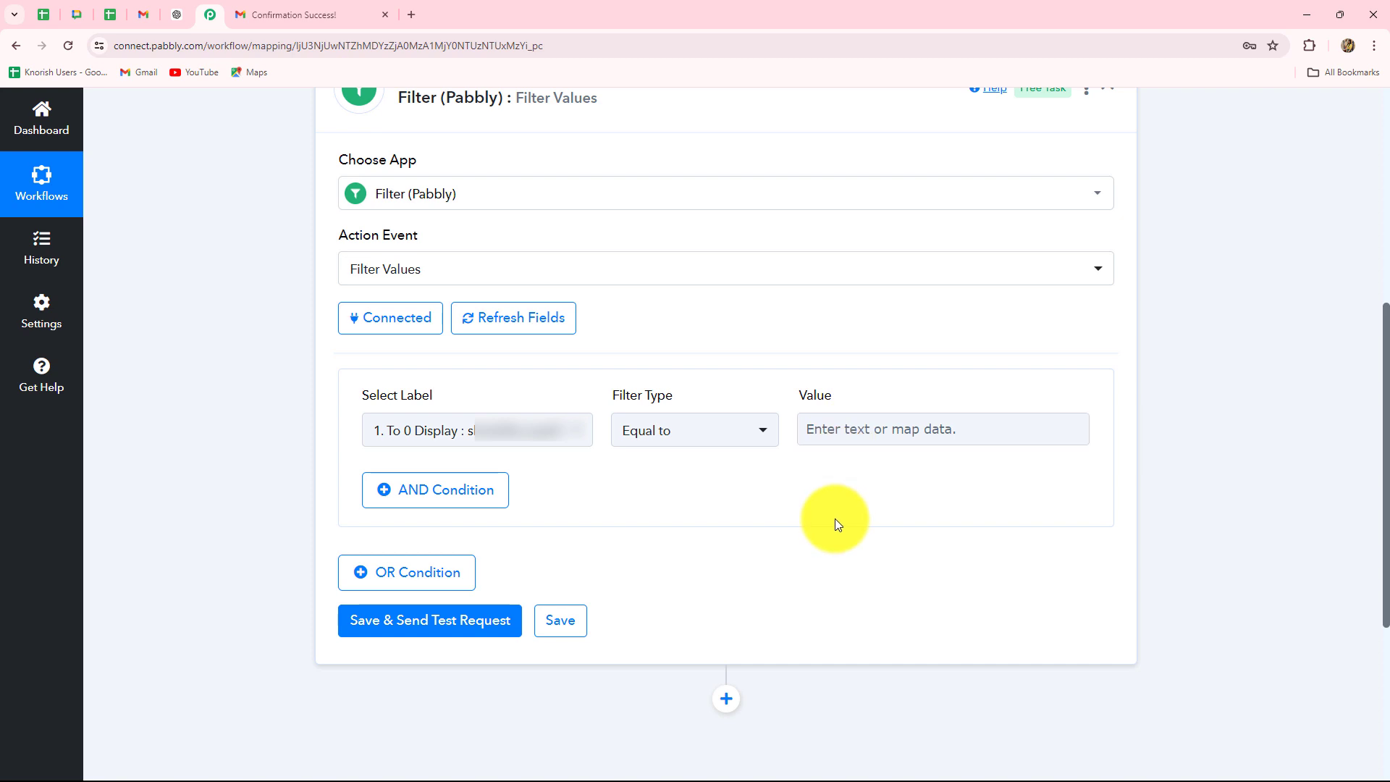
# - Choose the Email Parser's '1. Subject' field as the condition label
pyautogui.scroll(-2, 835, 518)
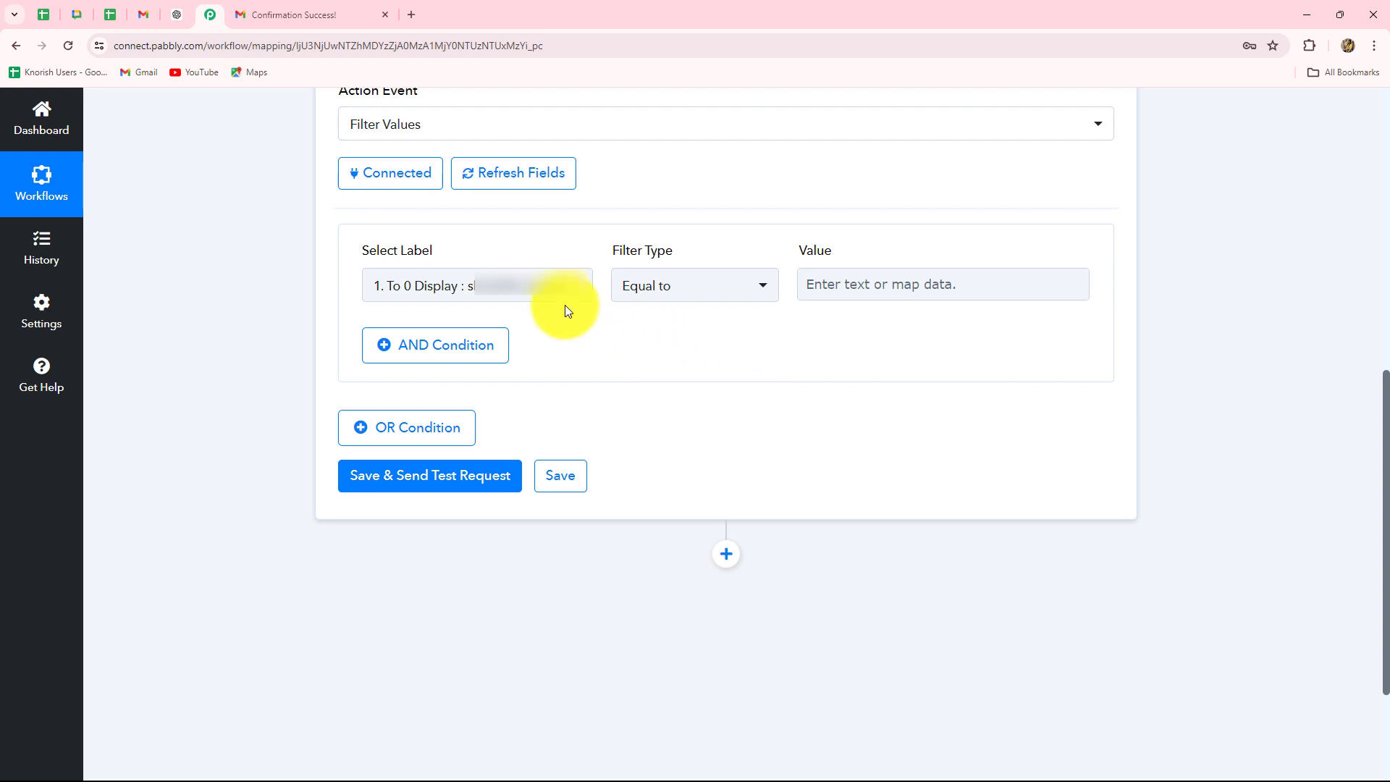
pyautogui.click(507, 286)
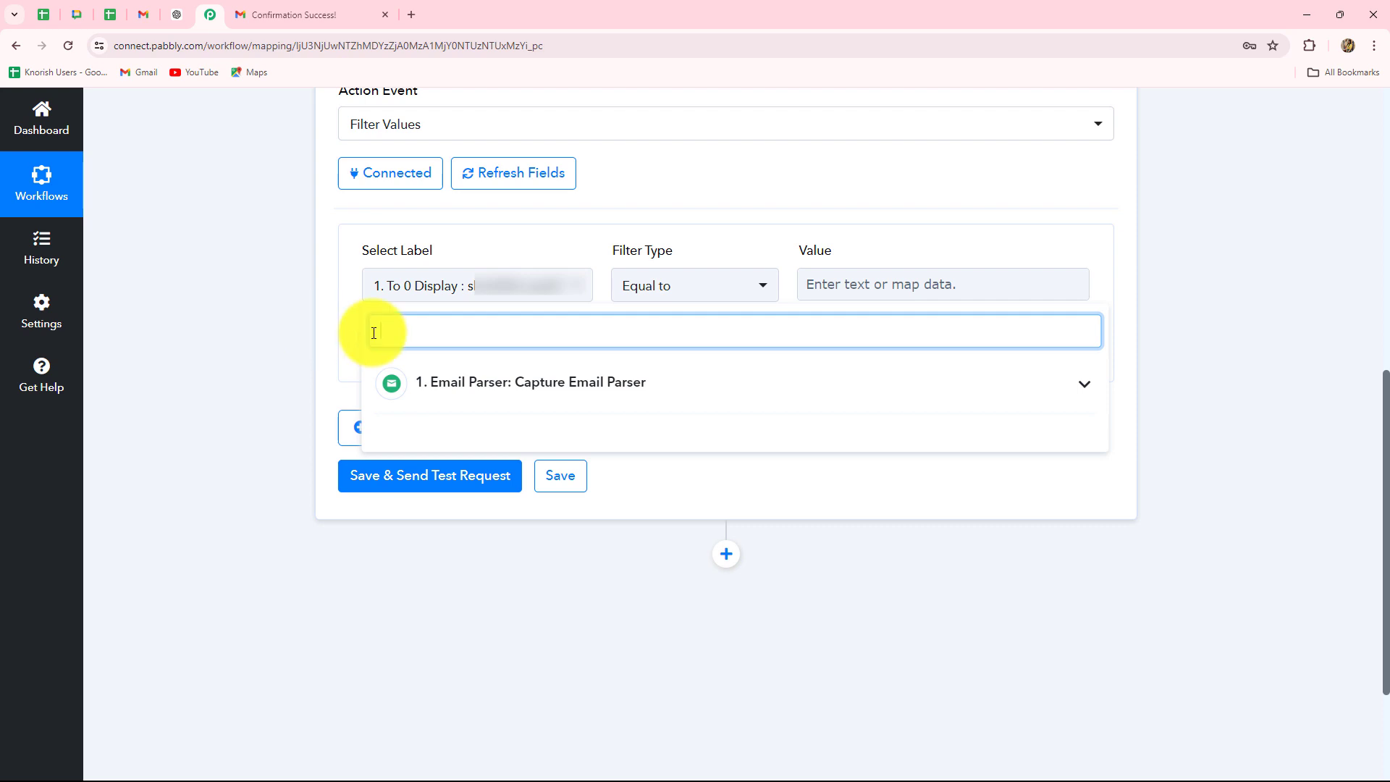
pyautogui.write('subject')
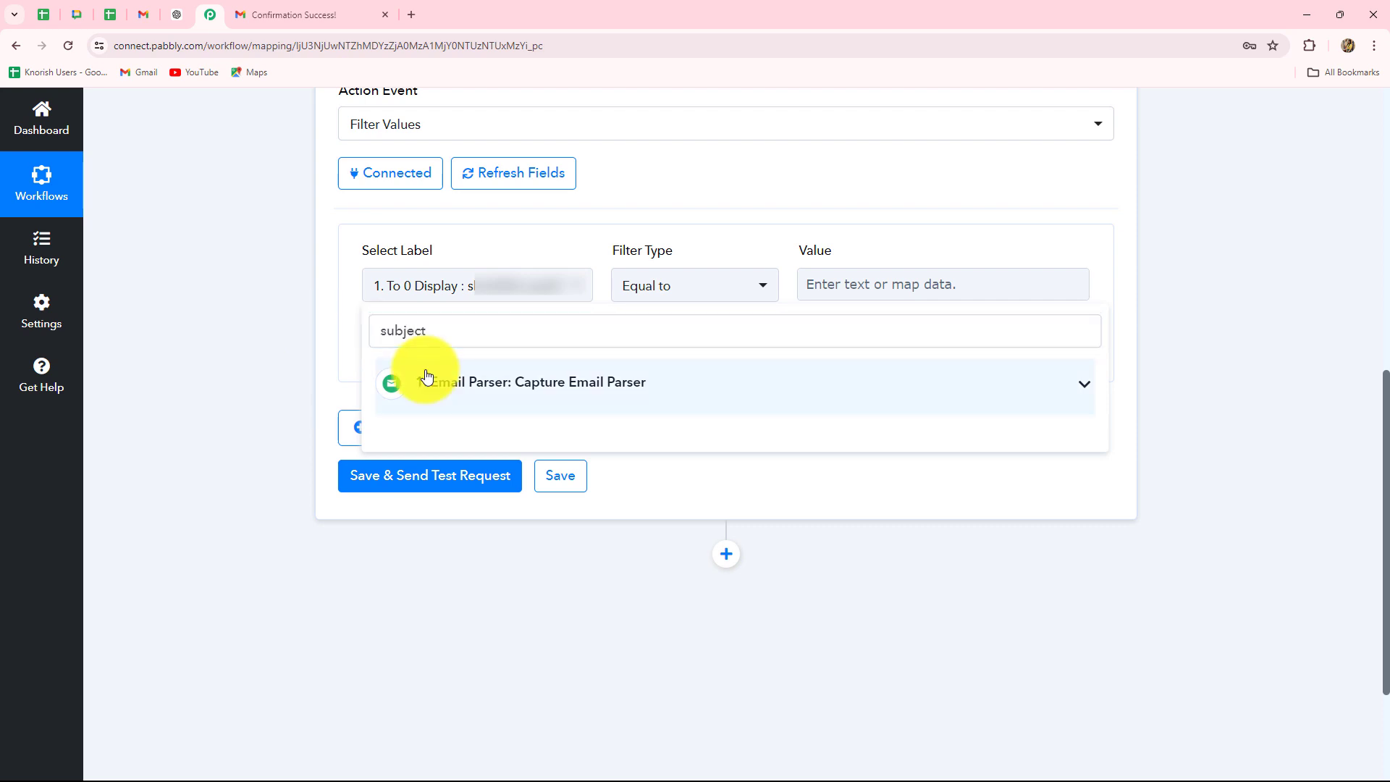
pyautogui.click(427, 376)
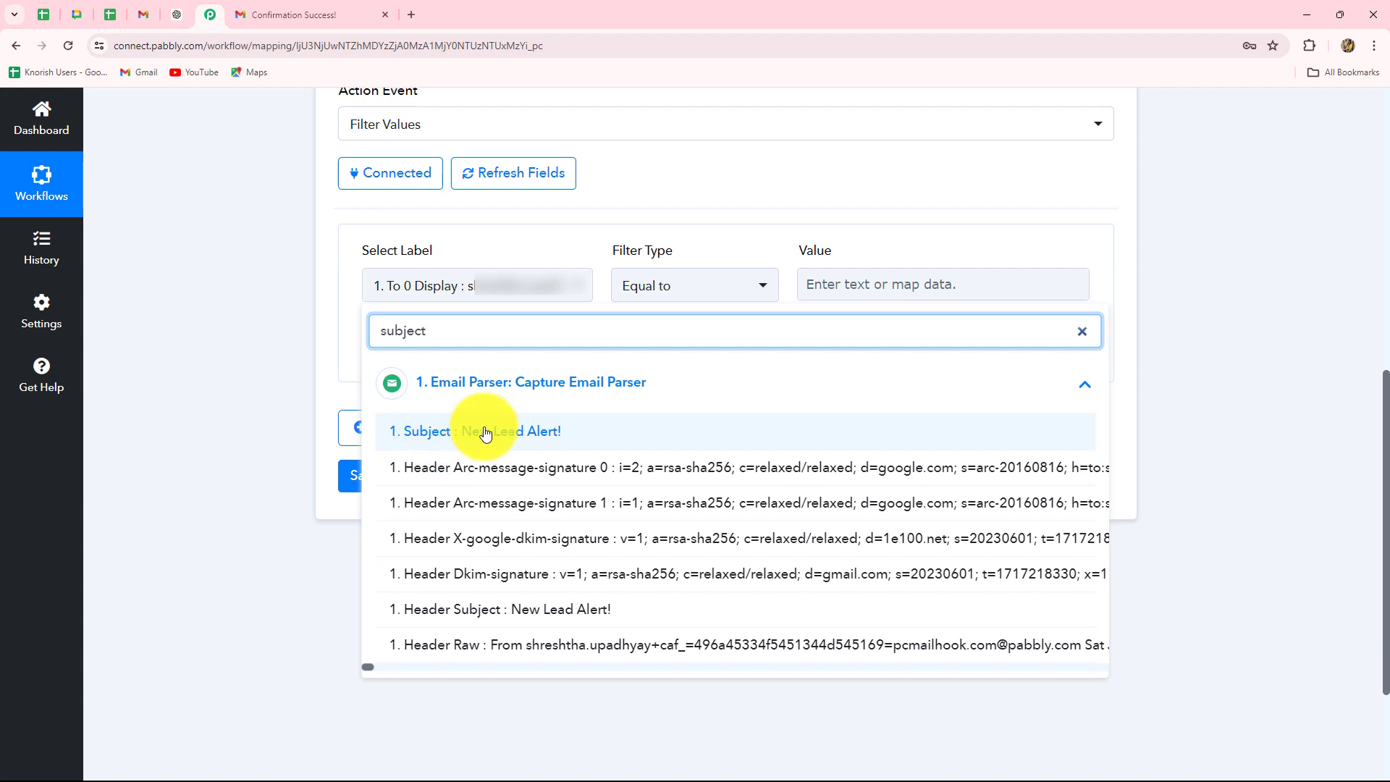
pyautogui.click(486, 433)
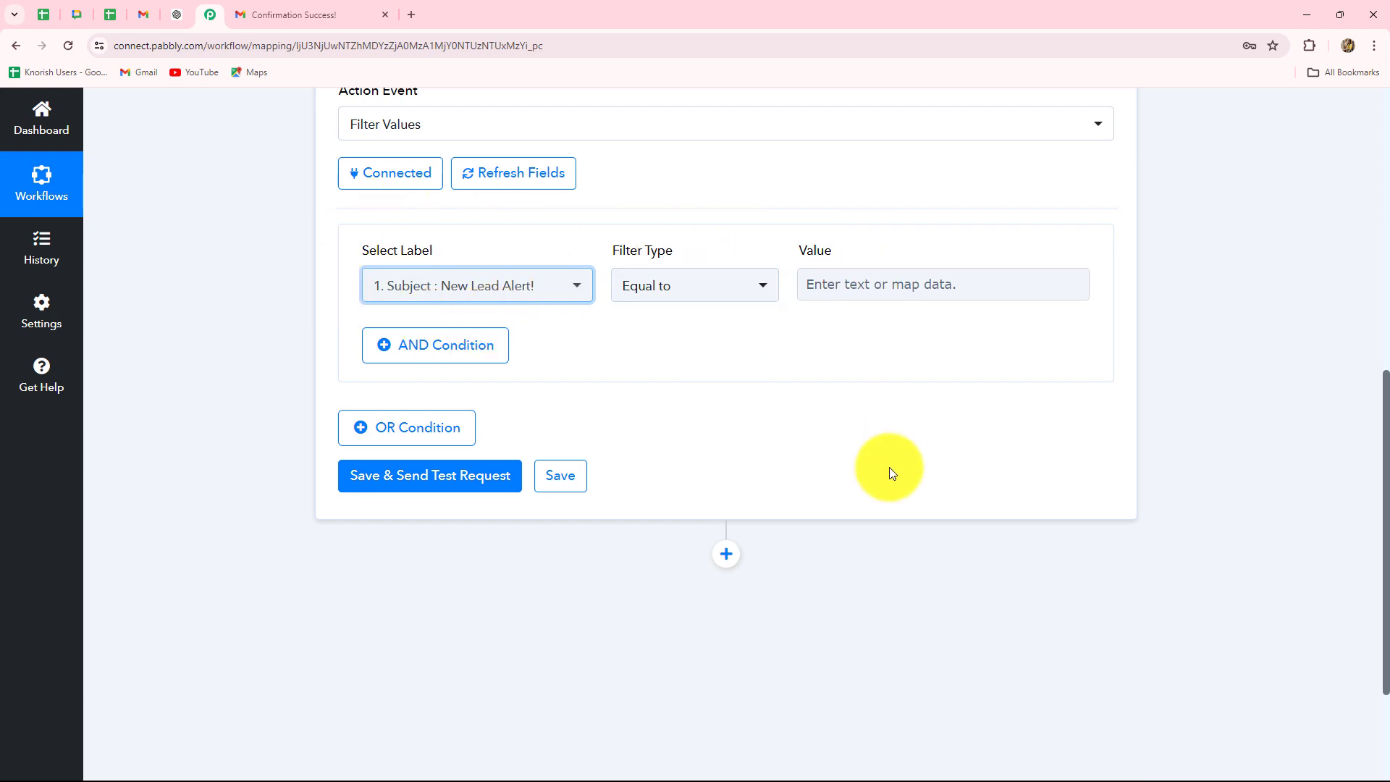
# - Set the filter type to Contains with the value 'New Lead Alert!'
pyautogui.click(661, 287)
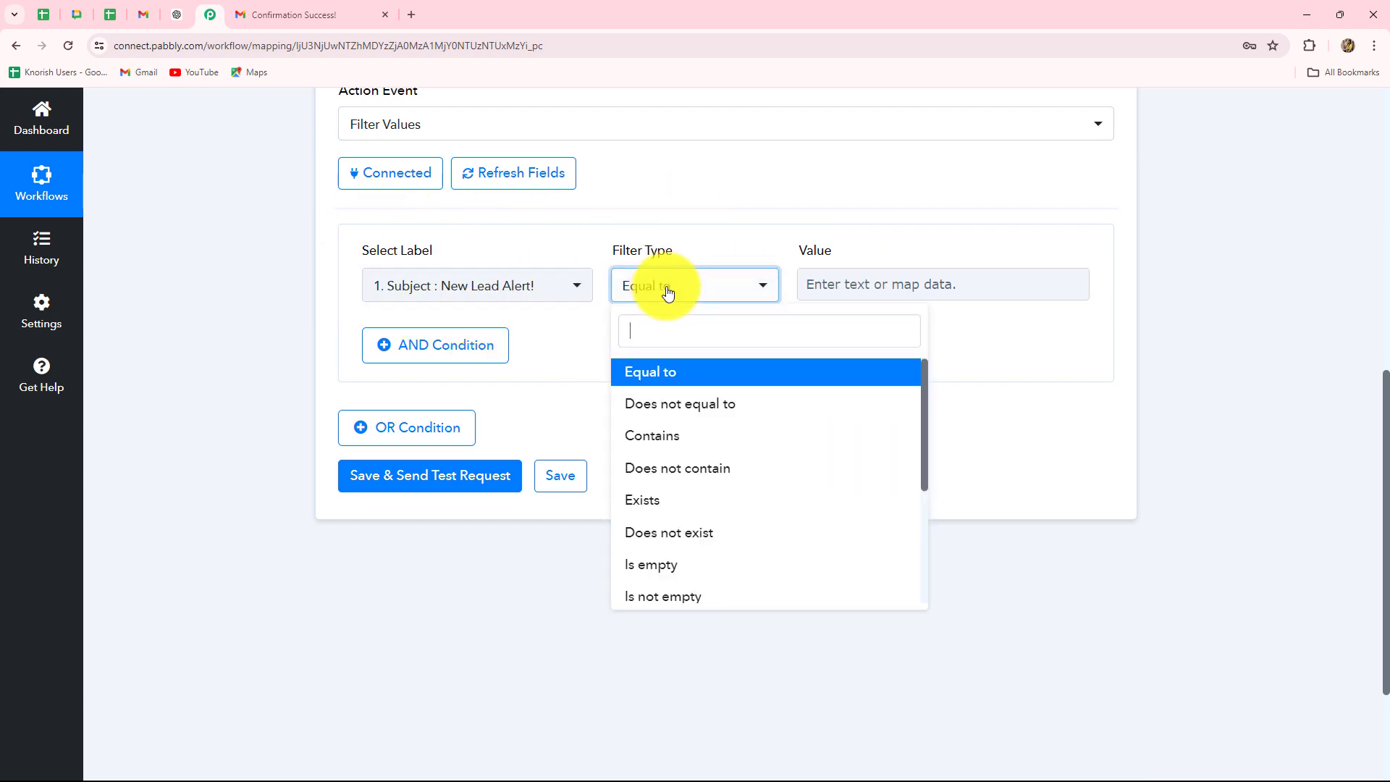
pyautogui.click(665, 435)
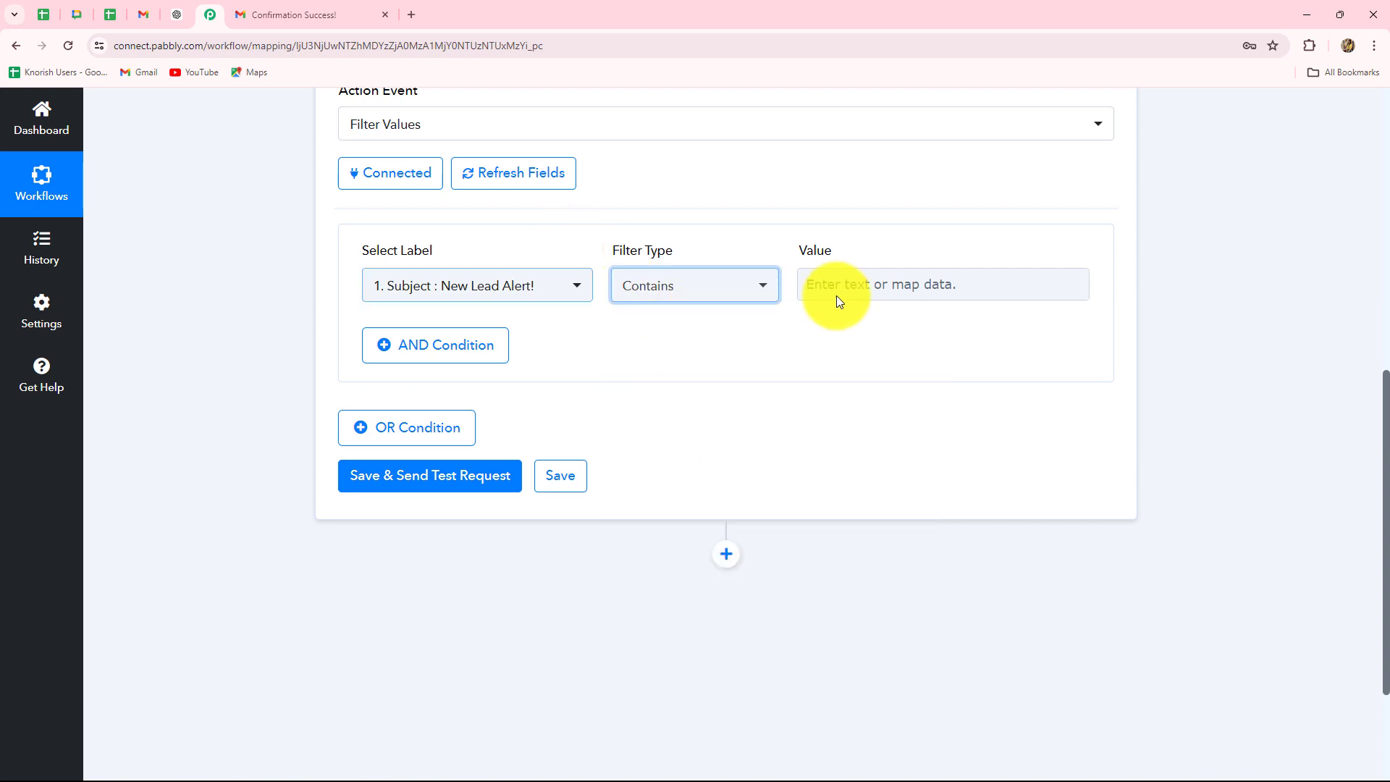
pyautogui.click(863, 290)
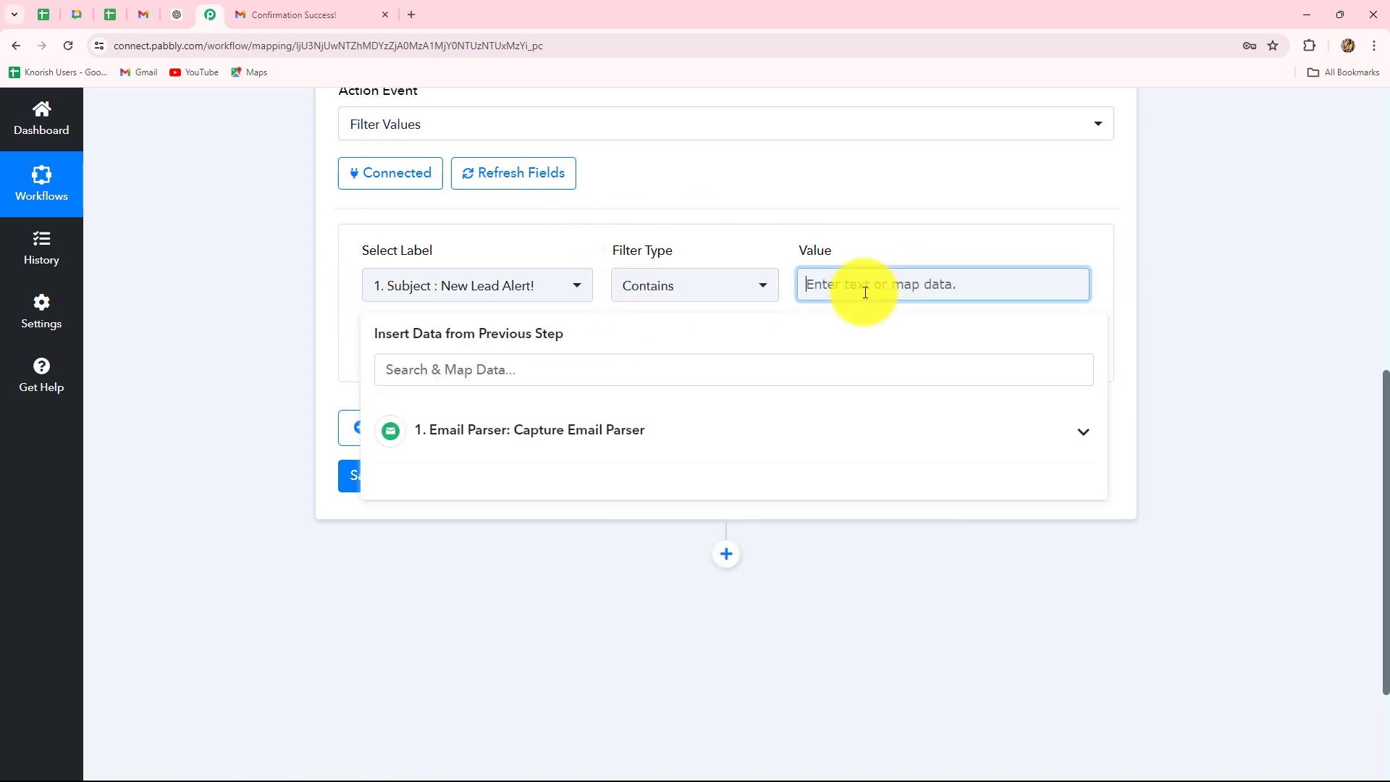
pyautogui.press('capslock')
pyautogui.write('New Lead Alert!')
pyautogui.click(1268, 275)
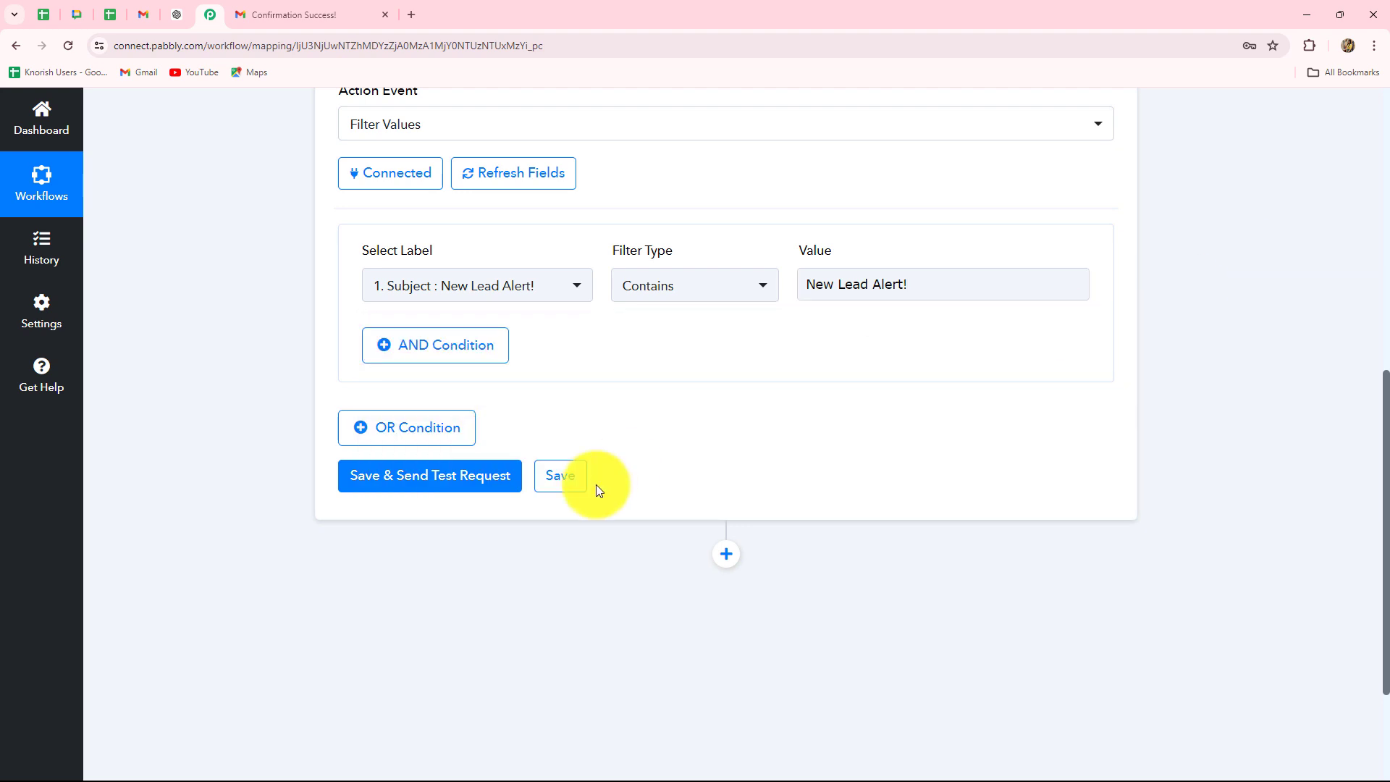
# - Save and test the filter, confirm 'Condition is true', then collapse the Filter step
pyautogui.click(425, 475)
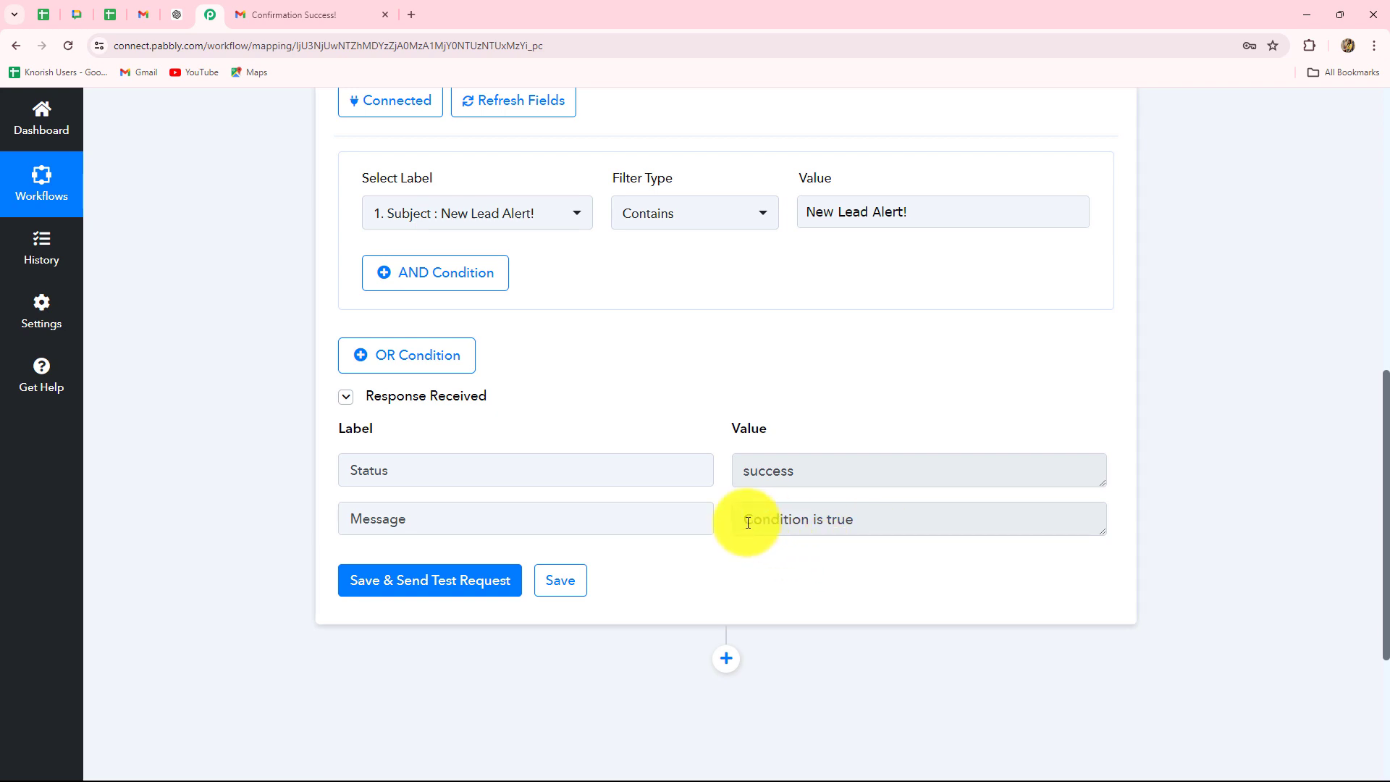
pyautogui.moveTo(748, 522); pyautogui.dragTo(931, 521)
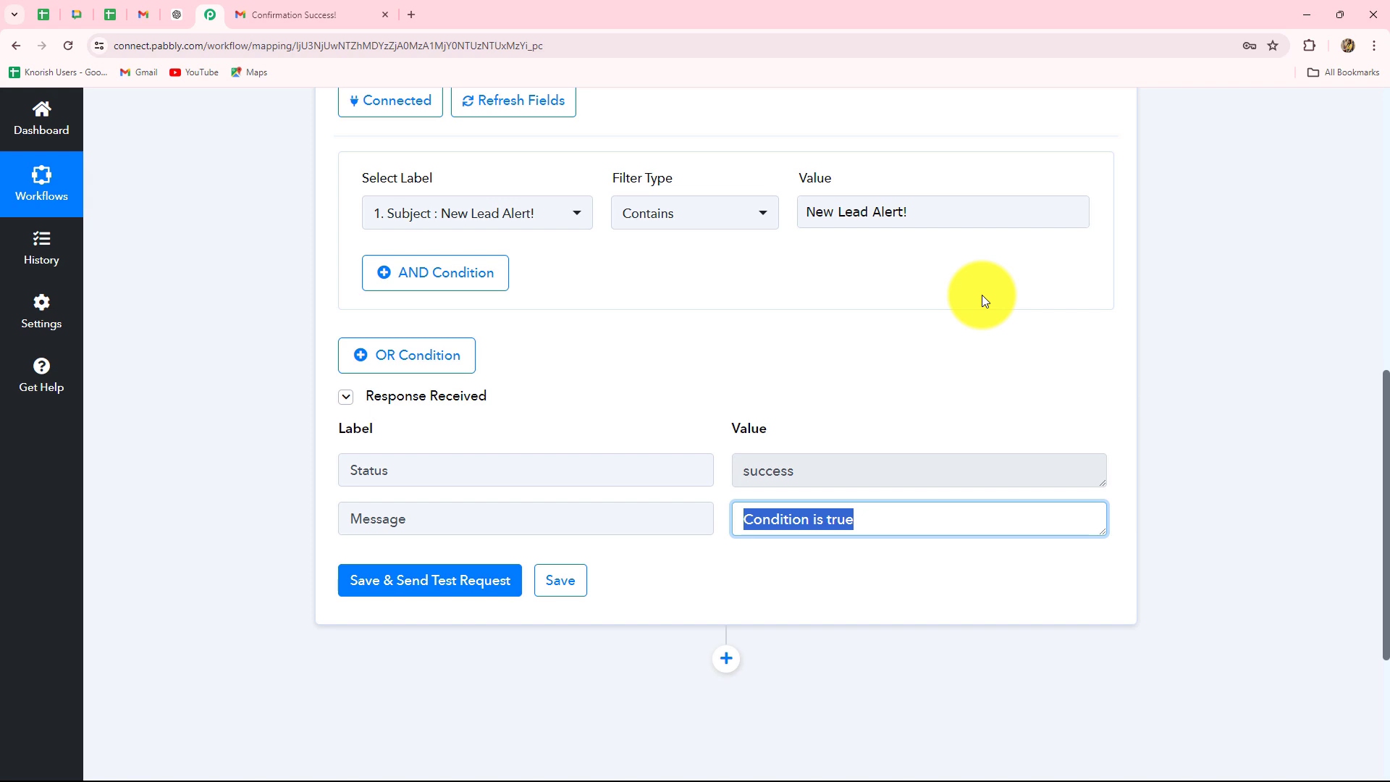
pyautogui.scroll(10, 1290, 340)
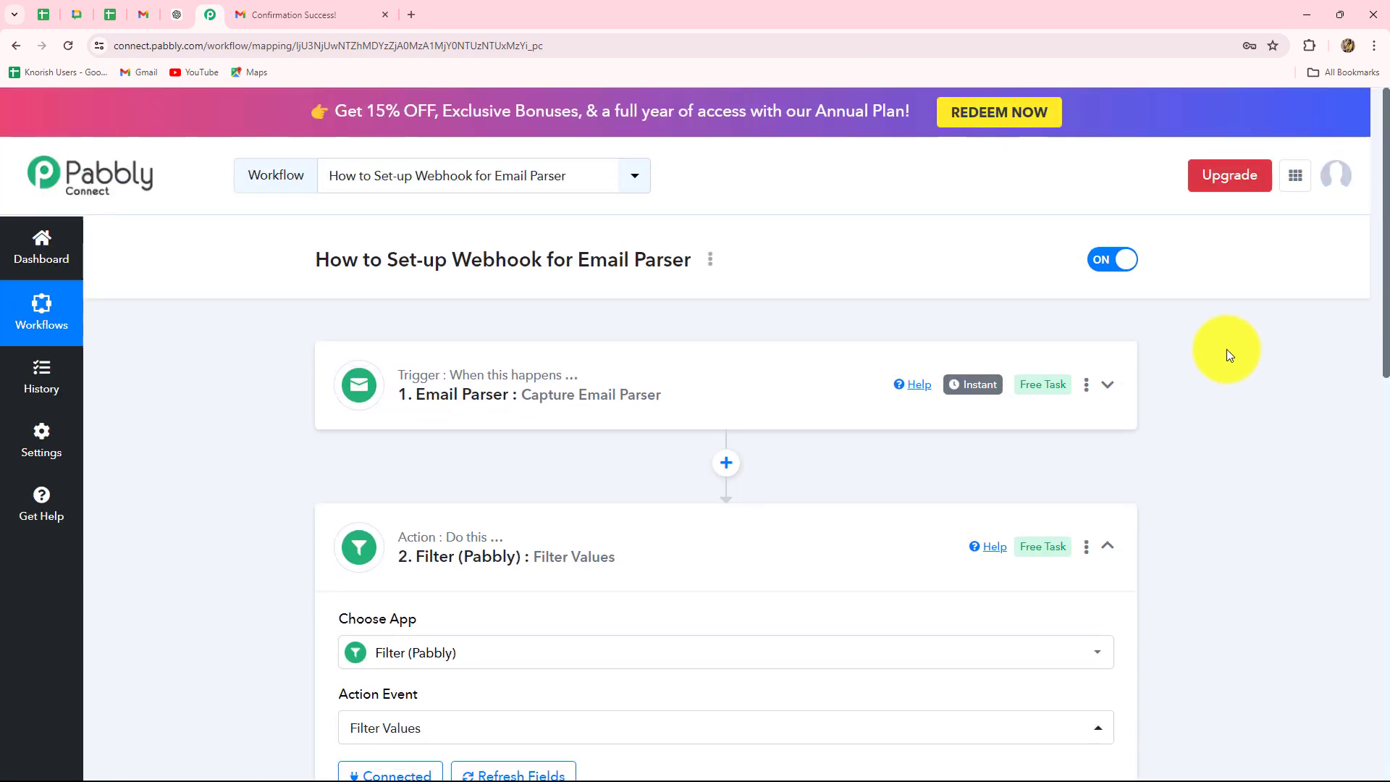
pyautogui.click(1117, 540)
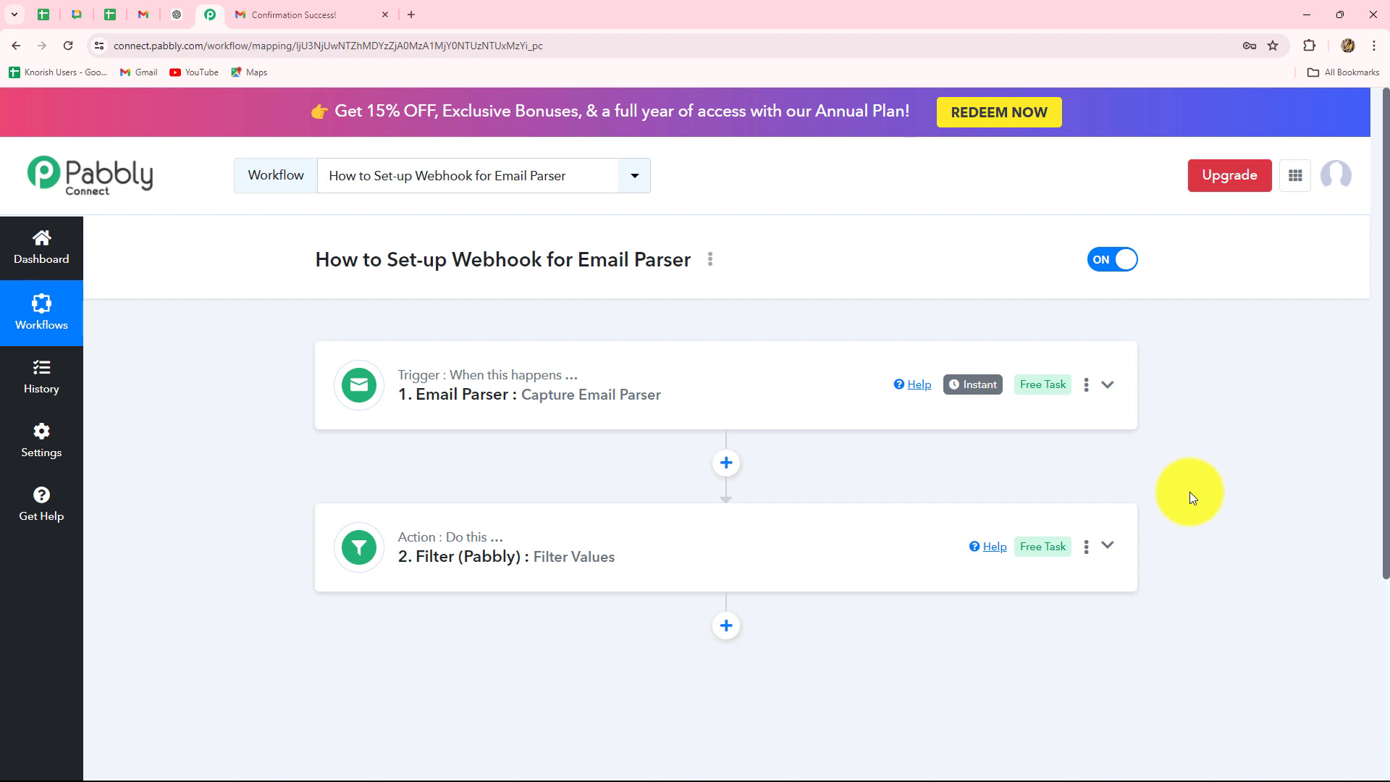